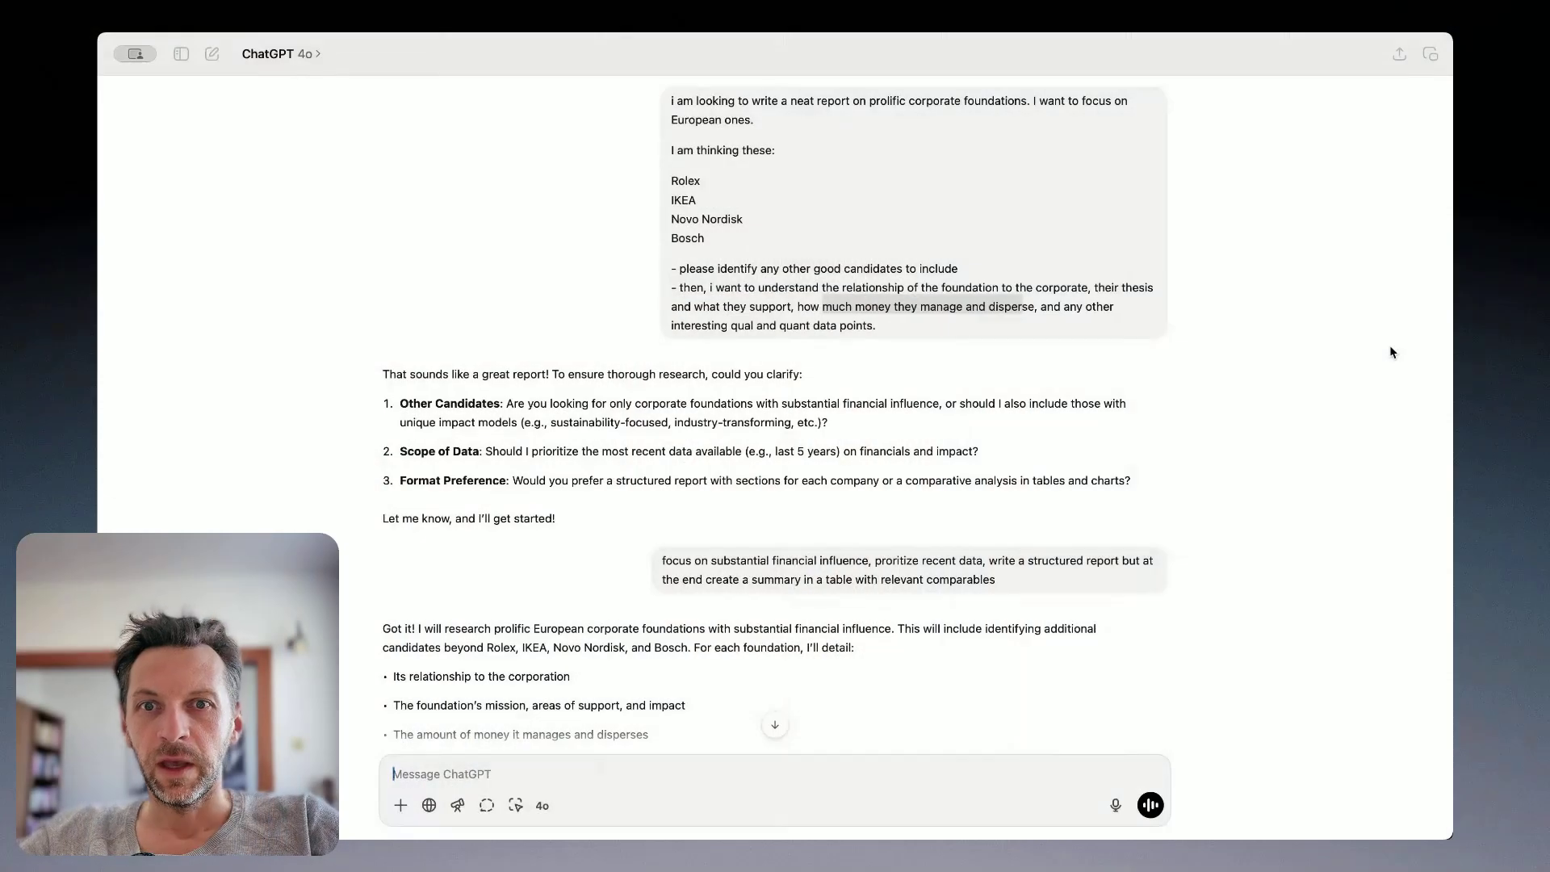
Focus the ChatGPT window, toggle Deep research mode on and back off, and clear the highlight
{"action": "left_click", "coordinate": [1035, 332]}
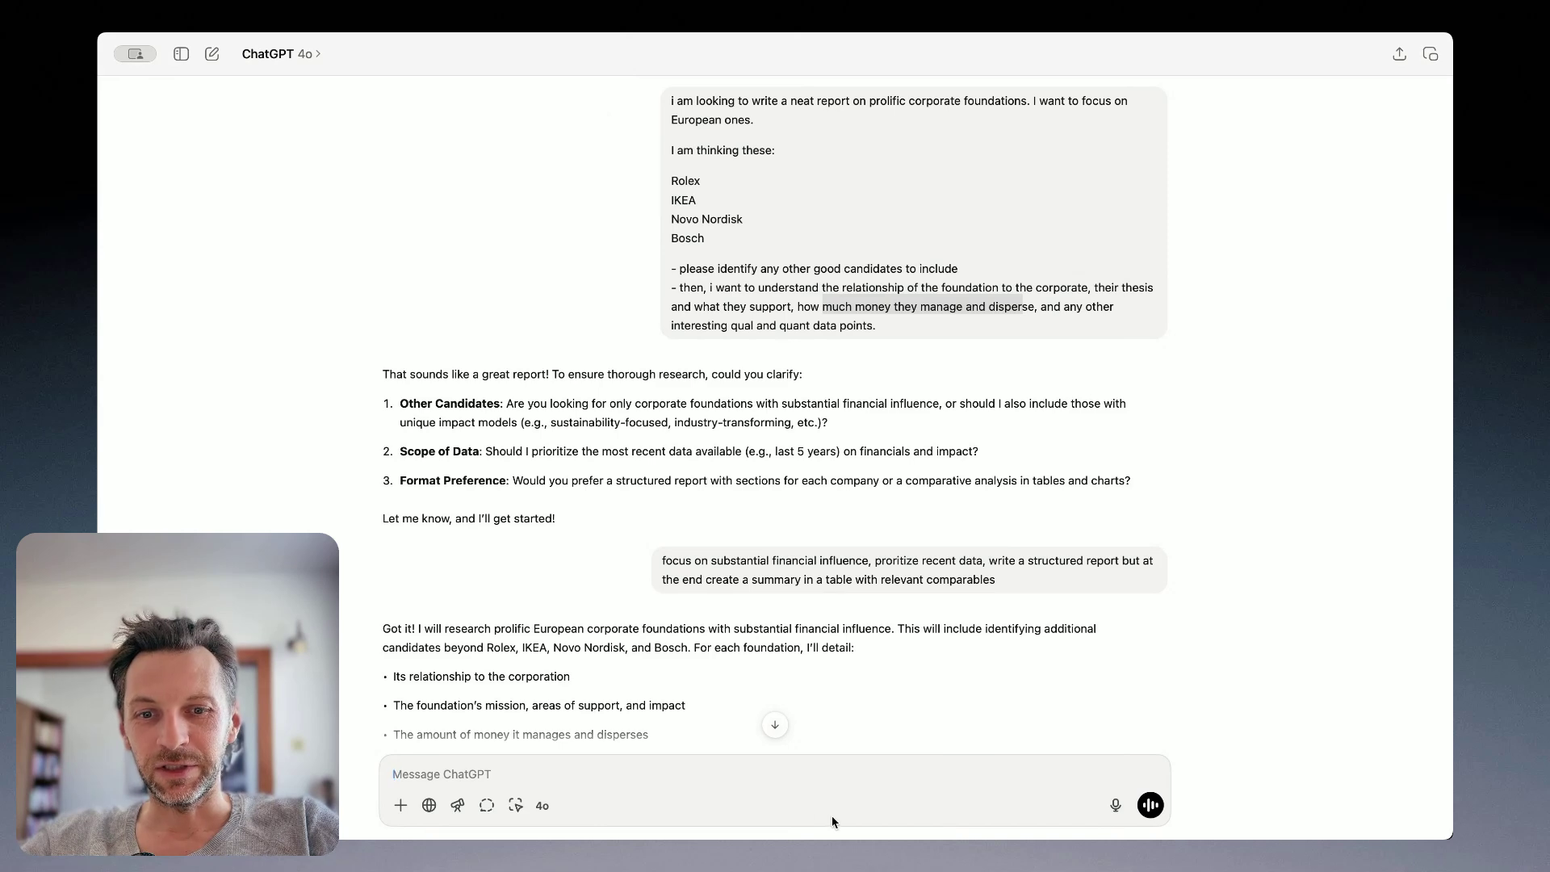
{"action": "left_click", "coordinate": [790, 806]}
{"action": "scroll", "coordinate": [616, 717], "scroll_direction": "down", "scroll_amount": 2}
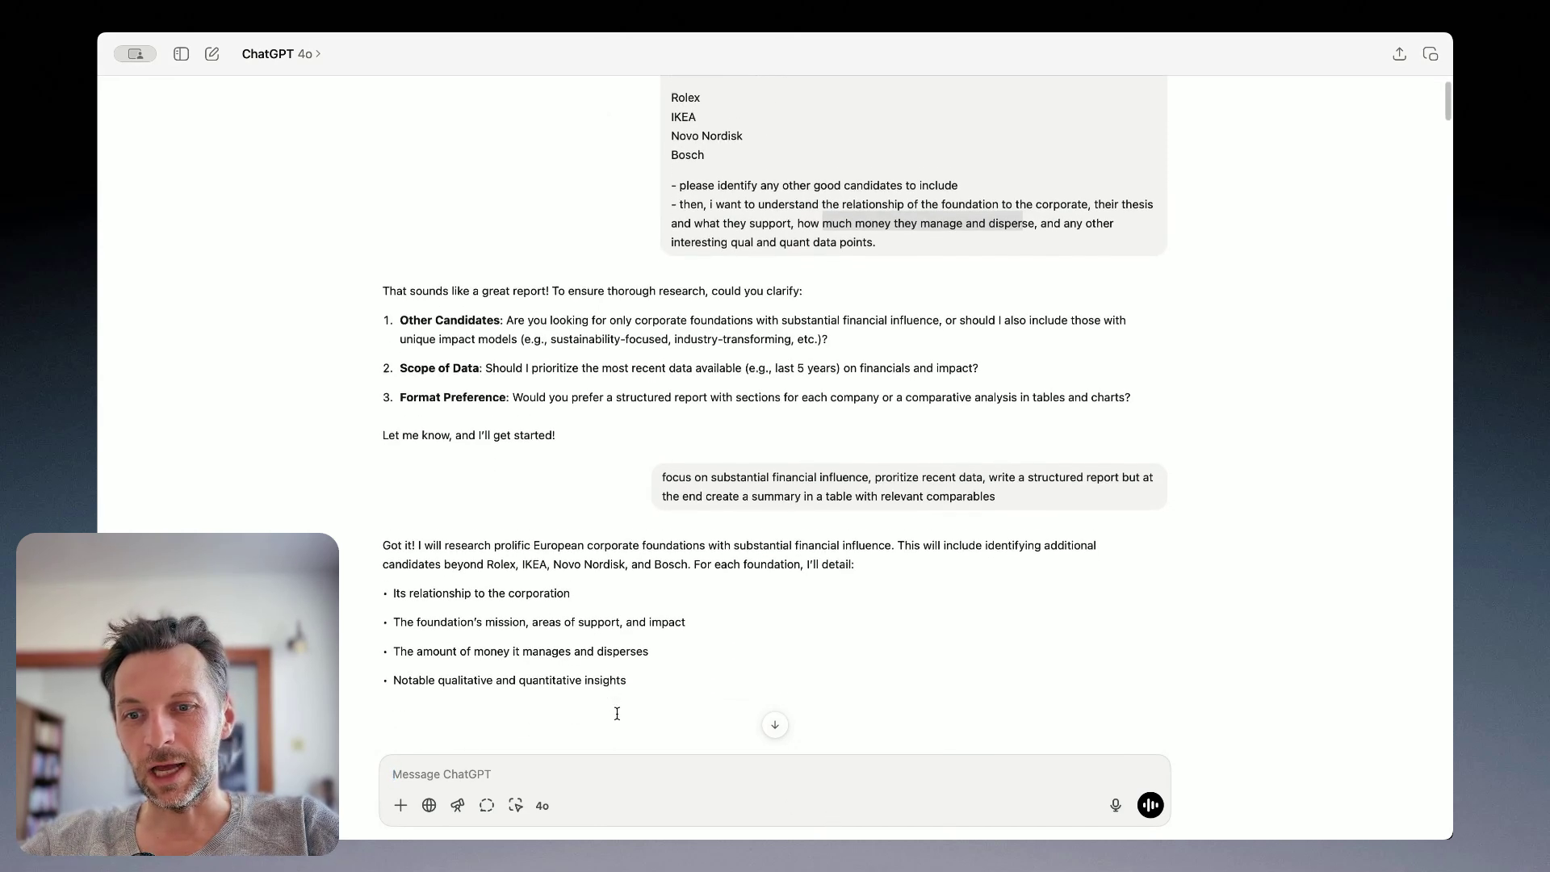
{"action": "scroll", "coordinate": [617, 714], "scroll_direction": "up", "scroll_amount": 2}
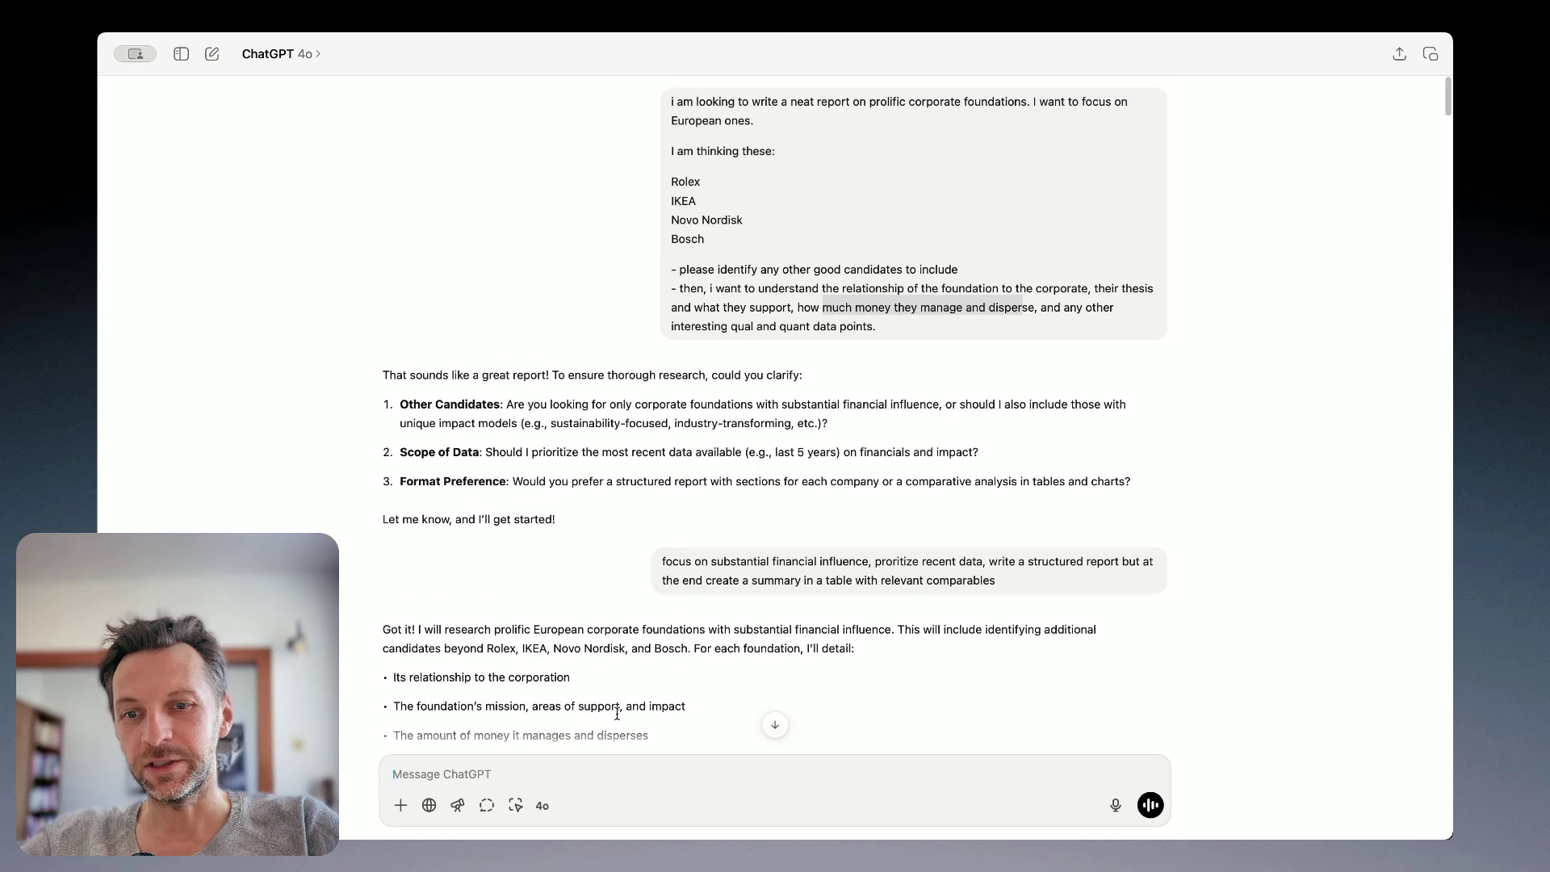
{"action": "left_click", "coordinate": [460, 811]}
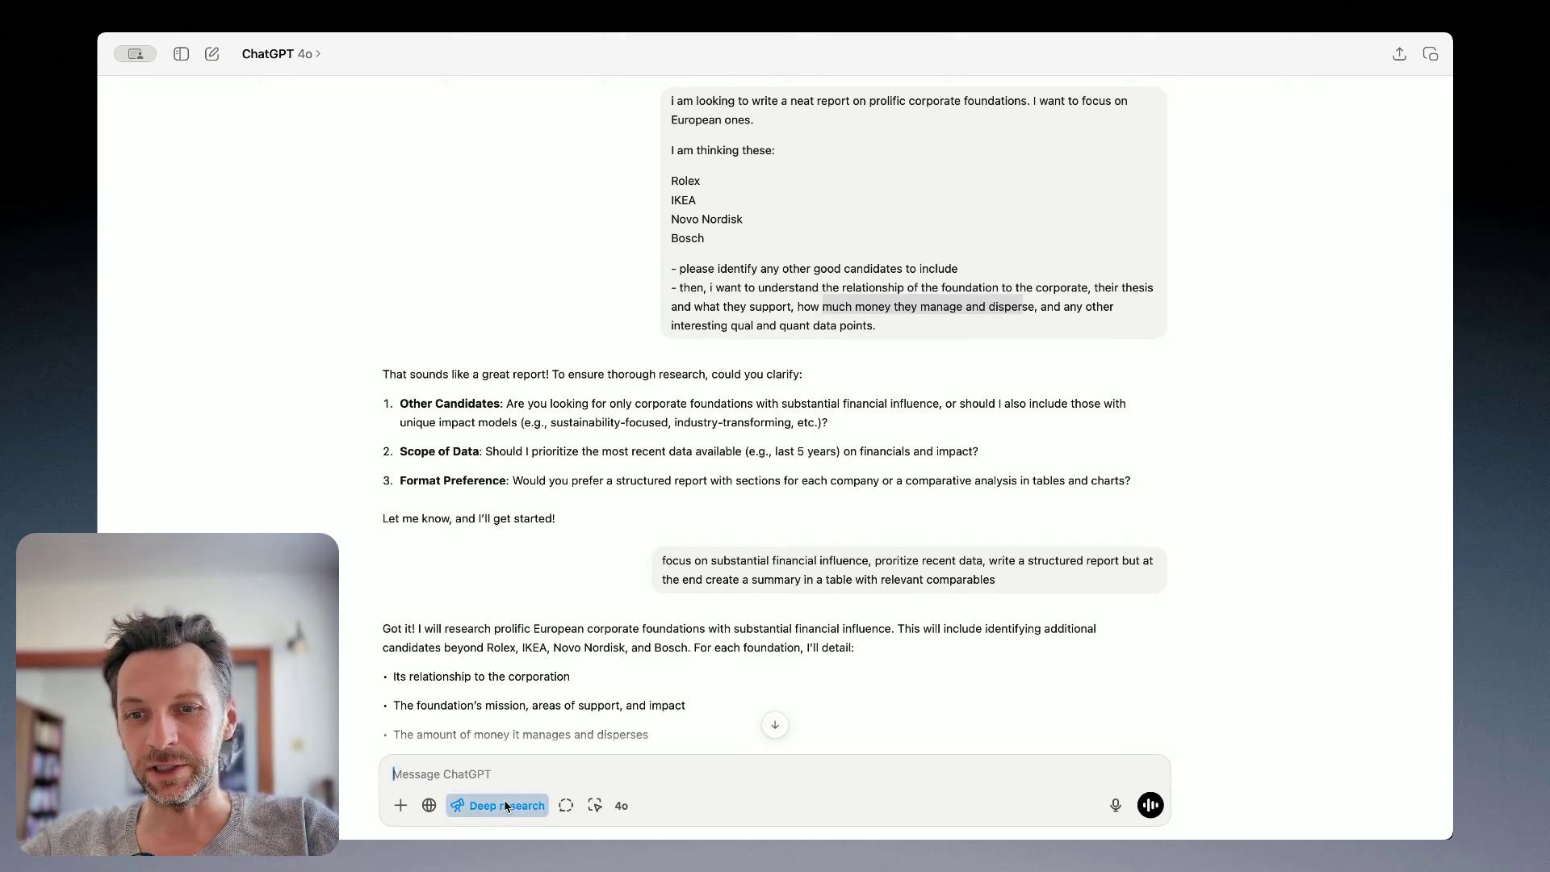
{"action": "left_click", "coordinate": [471, 809]}
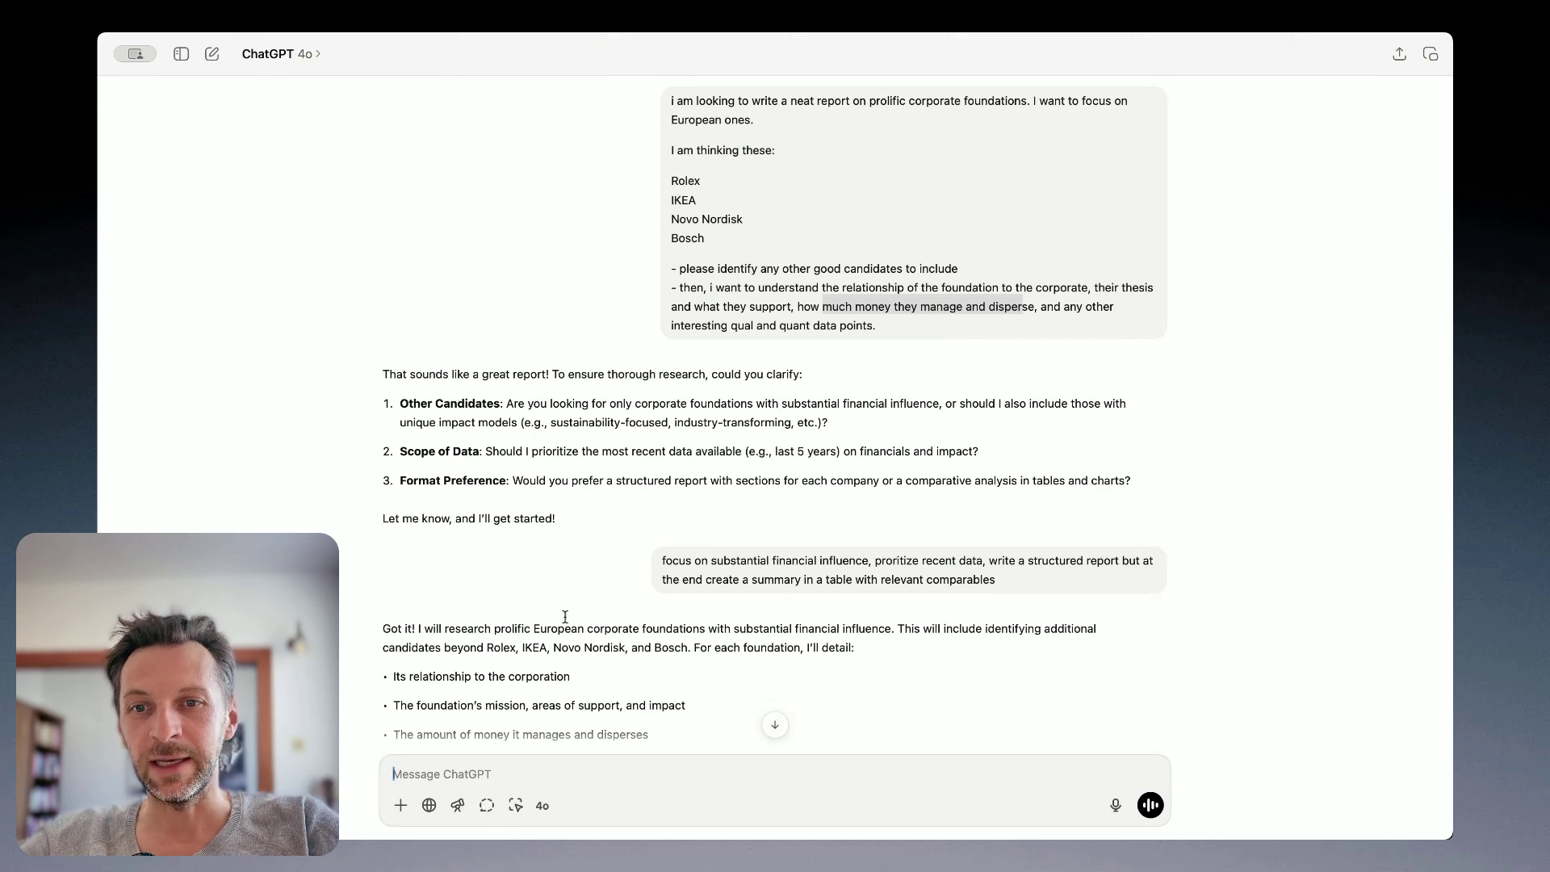
{"action": "scroll", "coordinate": [640, 502], "scroll_direction": "up", "scroll_amount": 1}
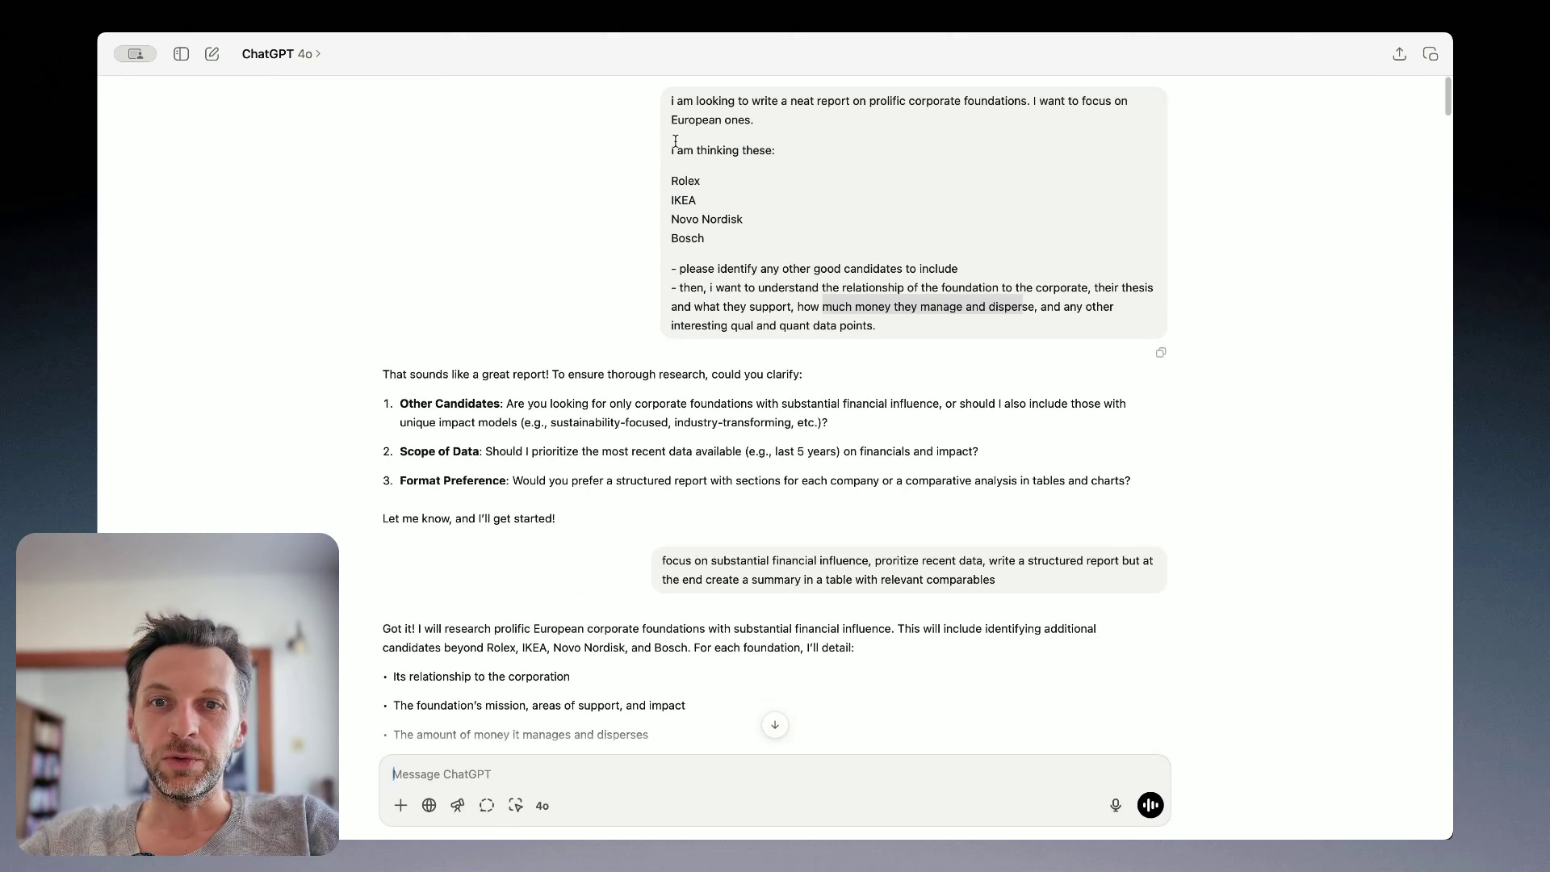
{"action": "left_click", "coordinate": [724, 67]}
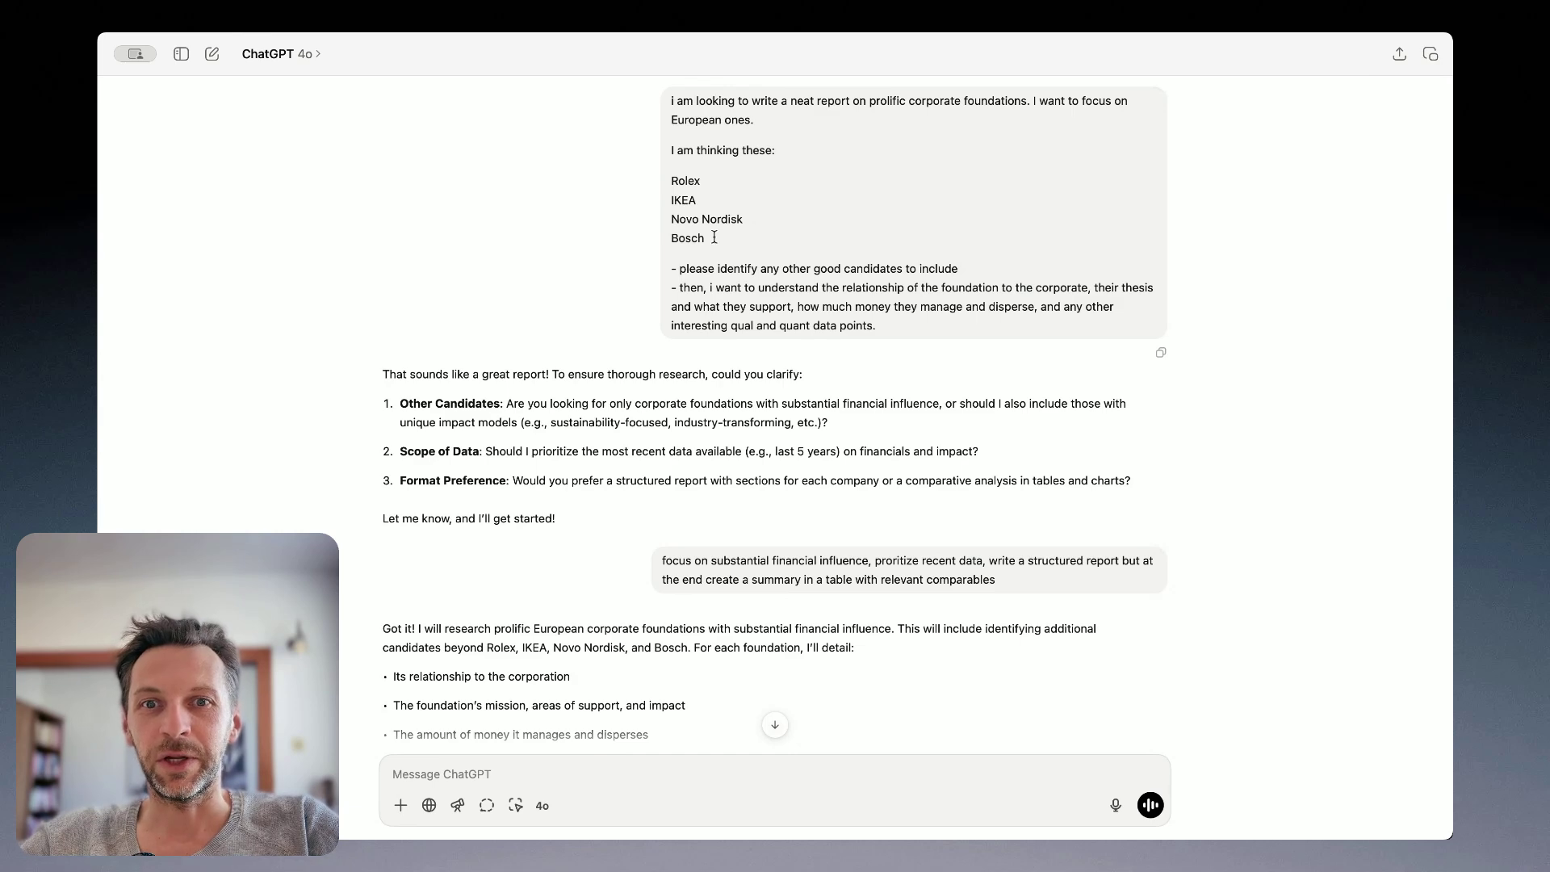
Scroll back and forth through the earlier clarification exchange in the conversation
{"action": "scroll", "coordinate": [727, 210], "scroll_direction": "down", "scroll_amount": 1}
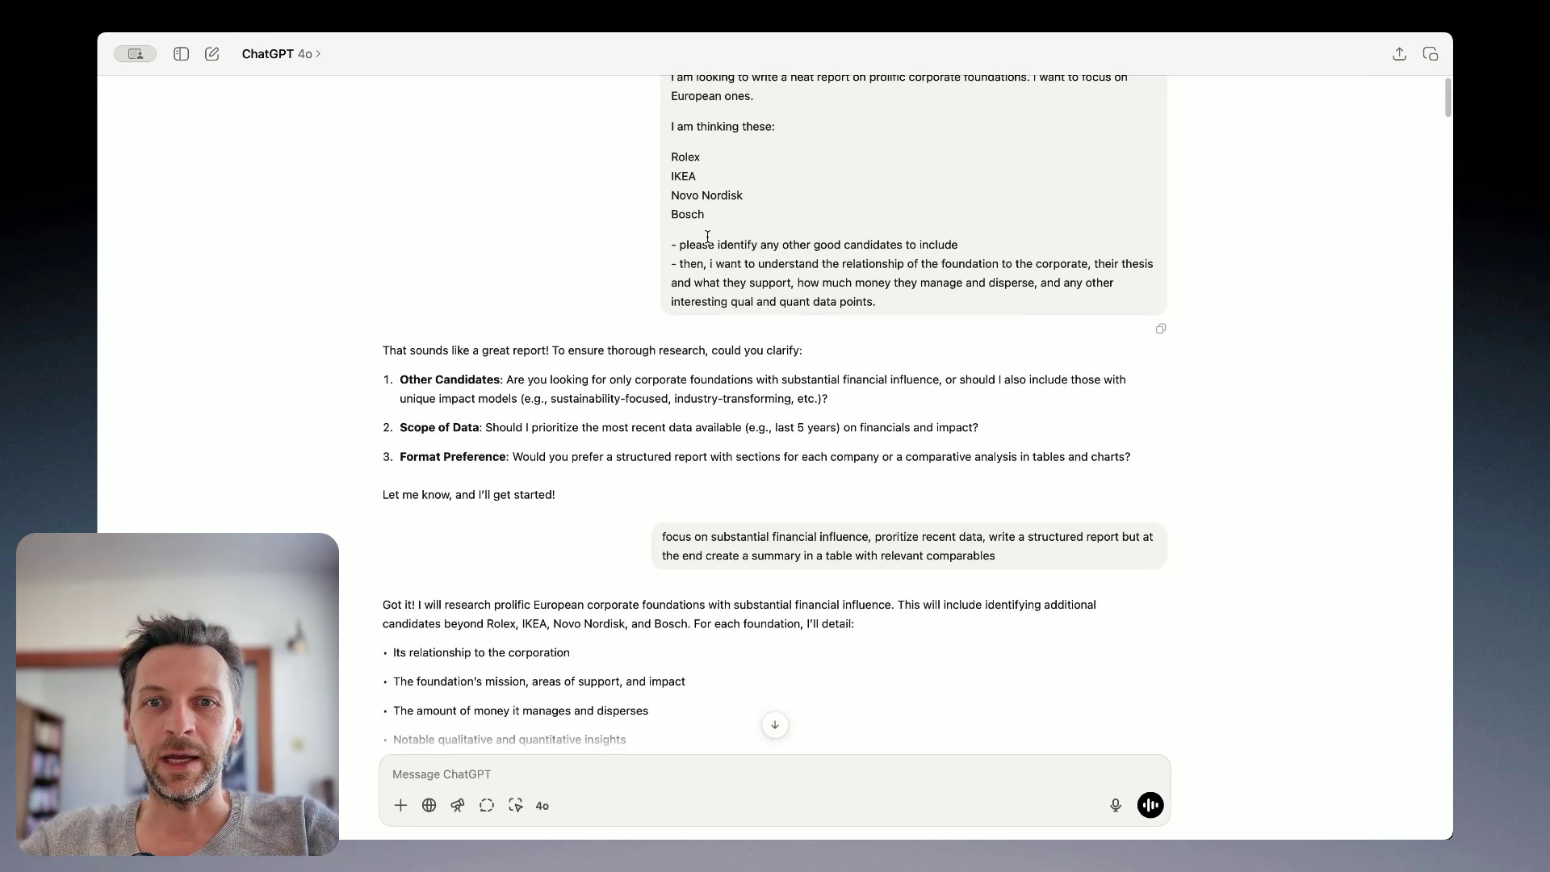
{"action": "scroll", "coordinate": [755, 242], "scroll_direction": "up", "scroll_amount": 1}
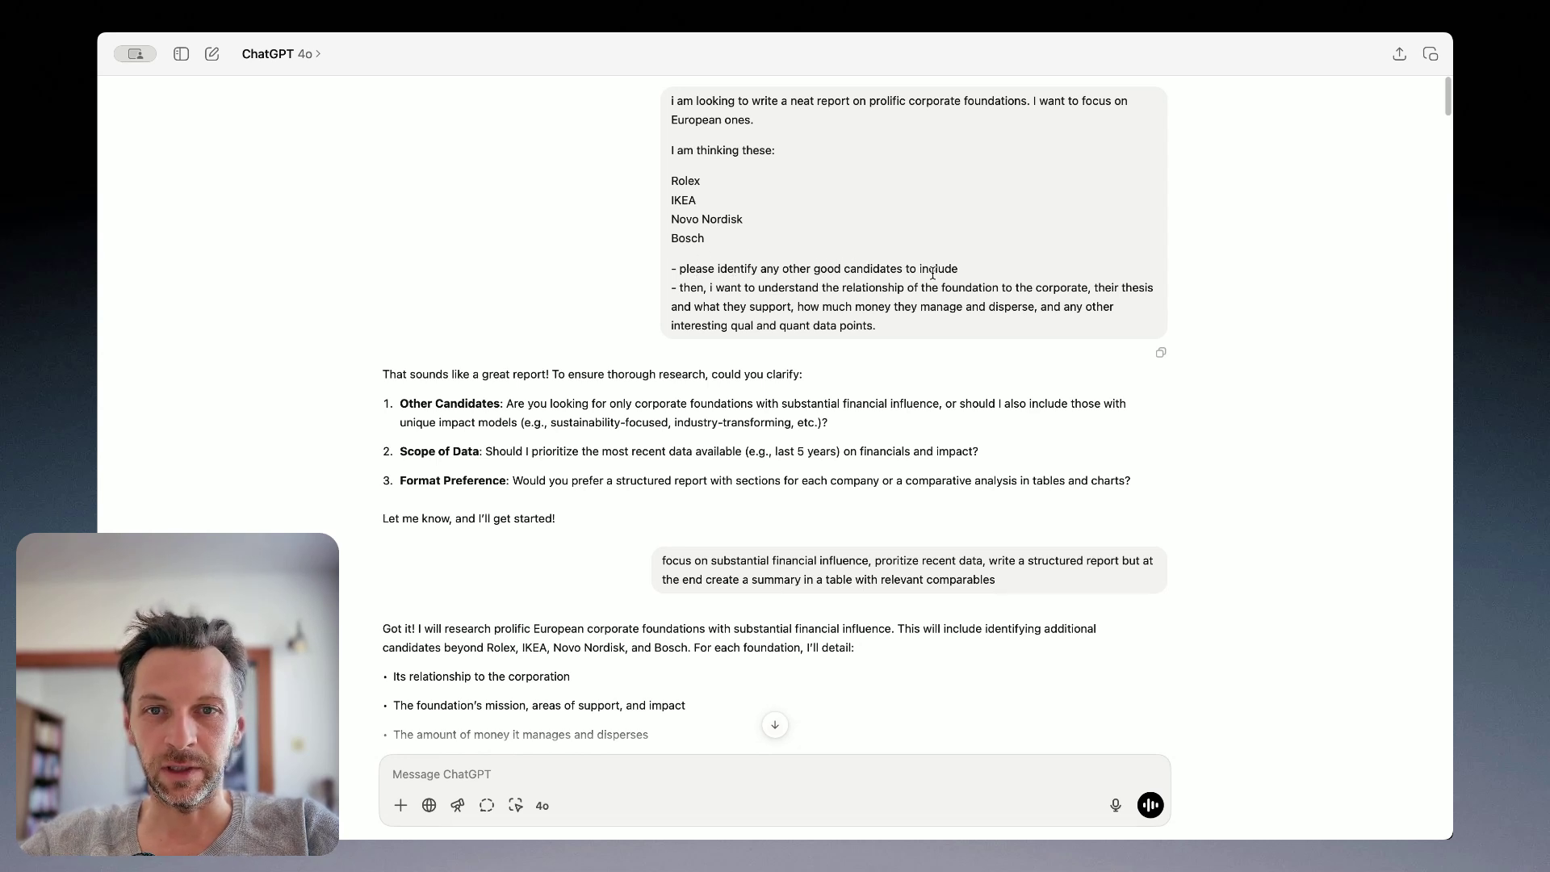
{"action": "scroll", "coordinate": [747, 247], "scroll_direction": "down", "scroll_amount": 1}
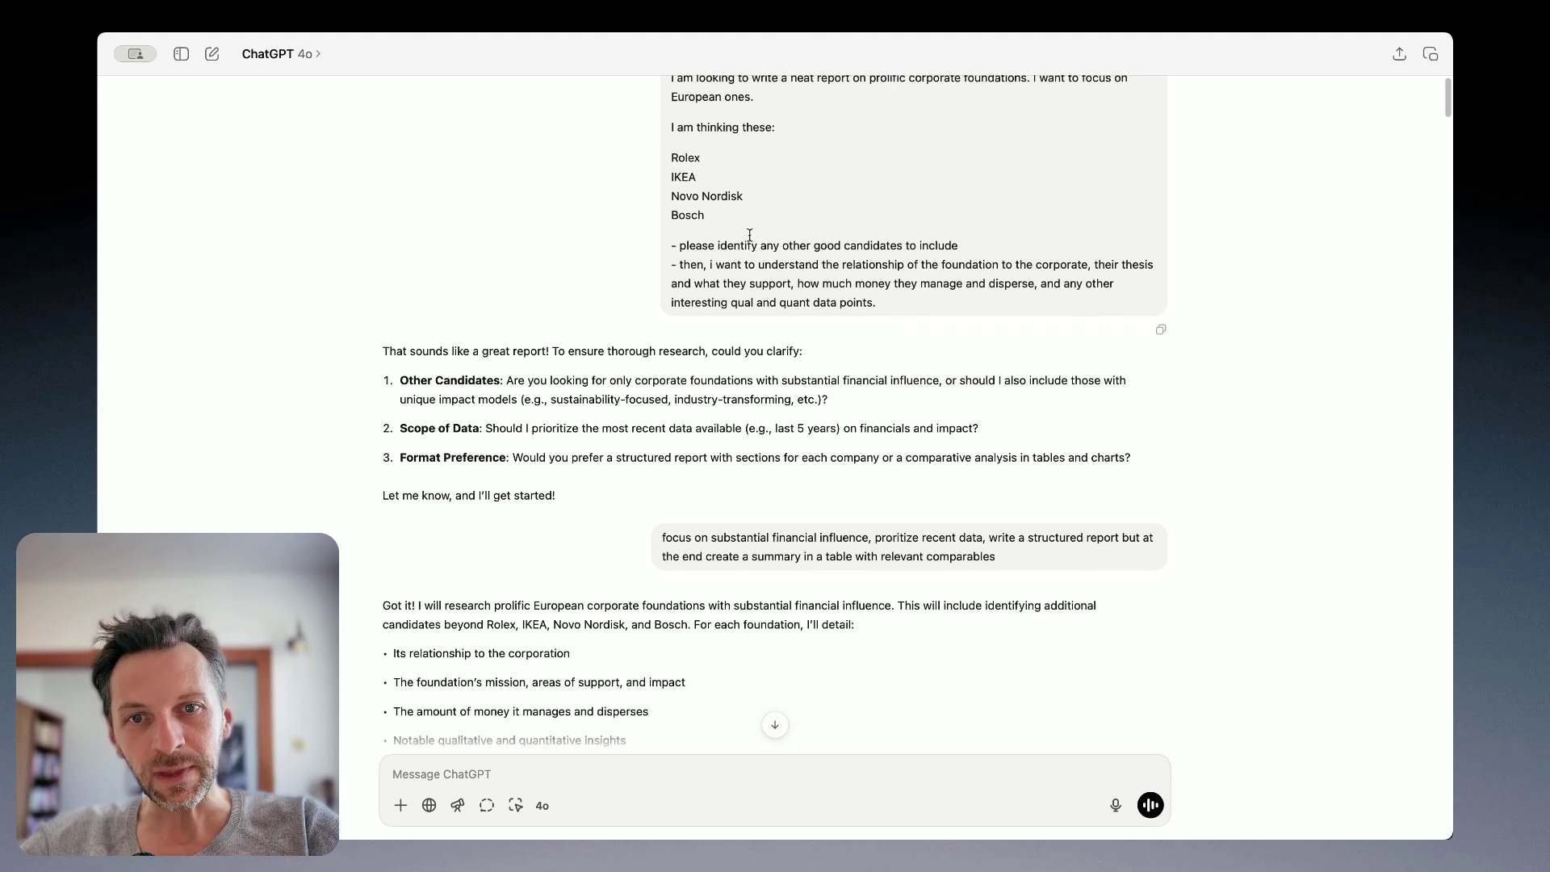
{"action": "scroll", "coordinate": [732, 266], "scroll_direction": "up", "scroll_amount": 1}
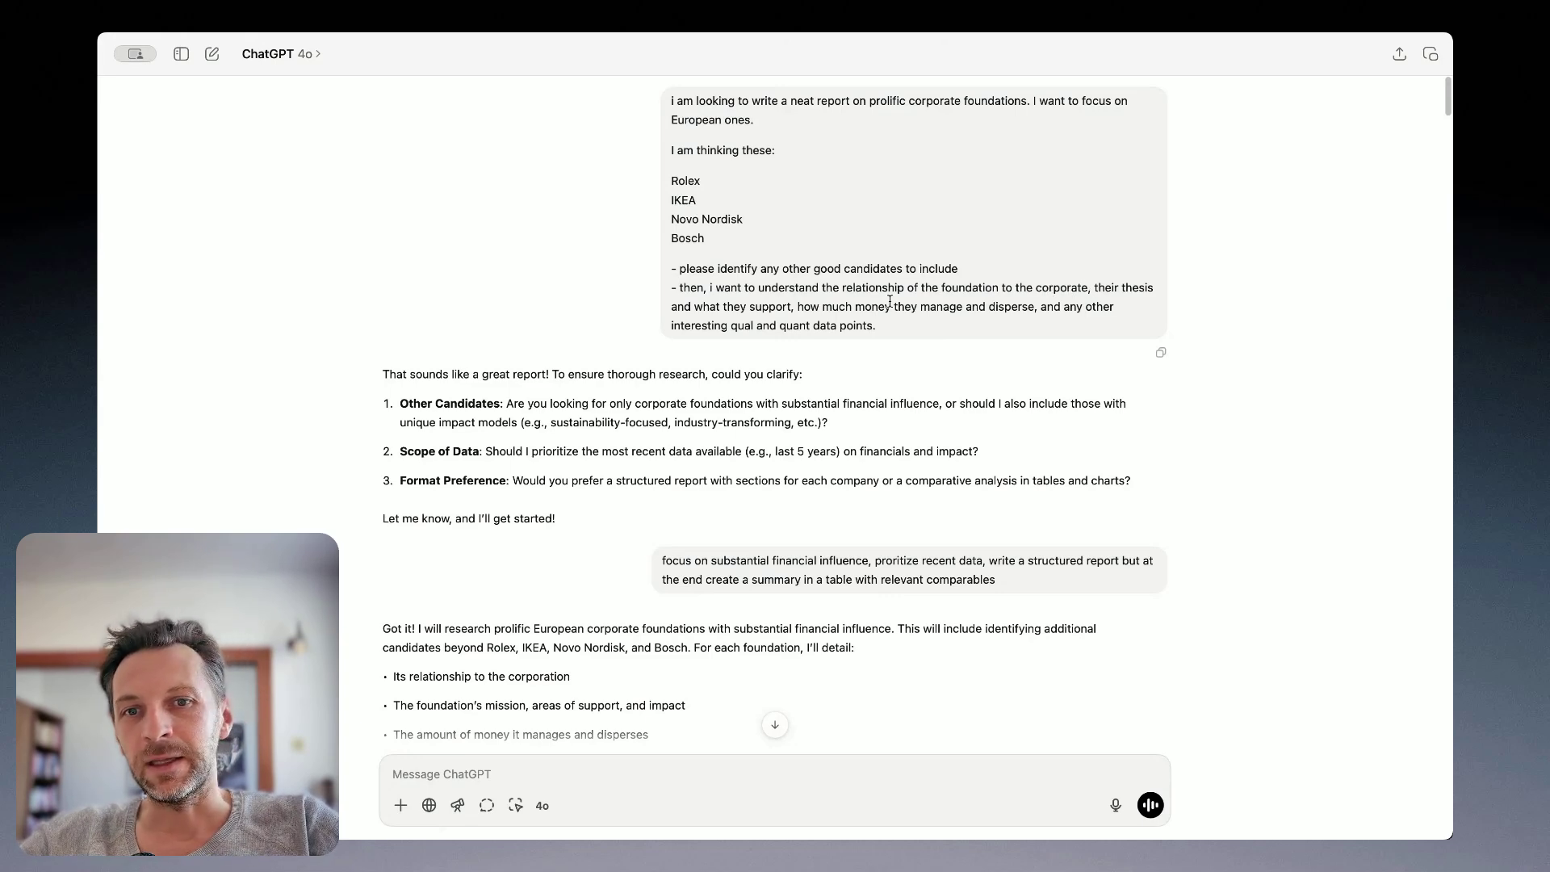
{"action": "scroll", "coordinate": [759, 294], "scroll_direction": "down", "scroll_amount": 1}
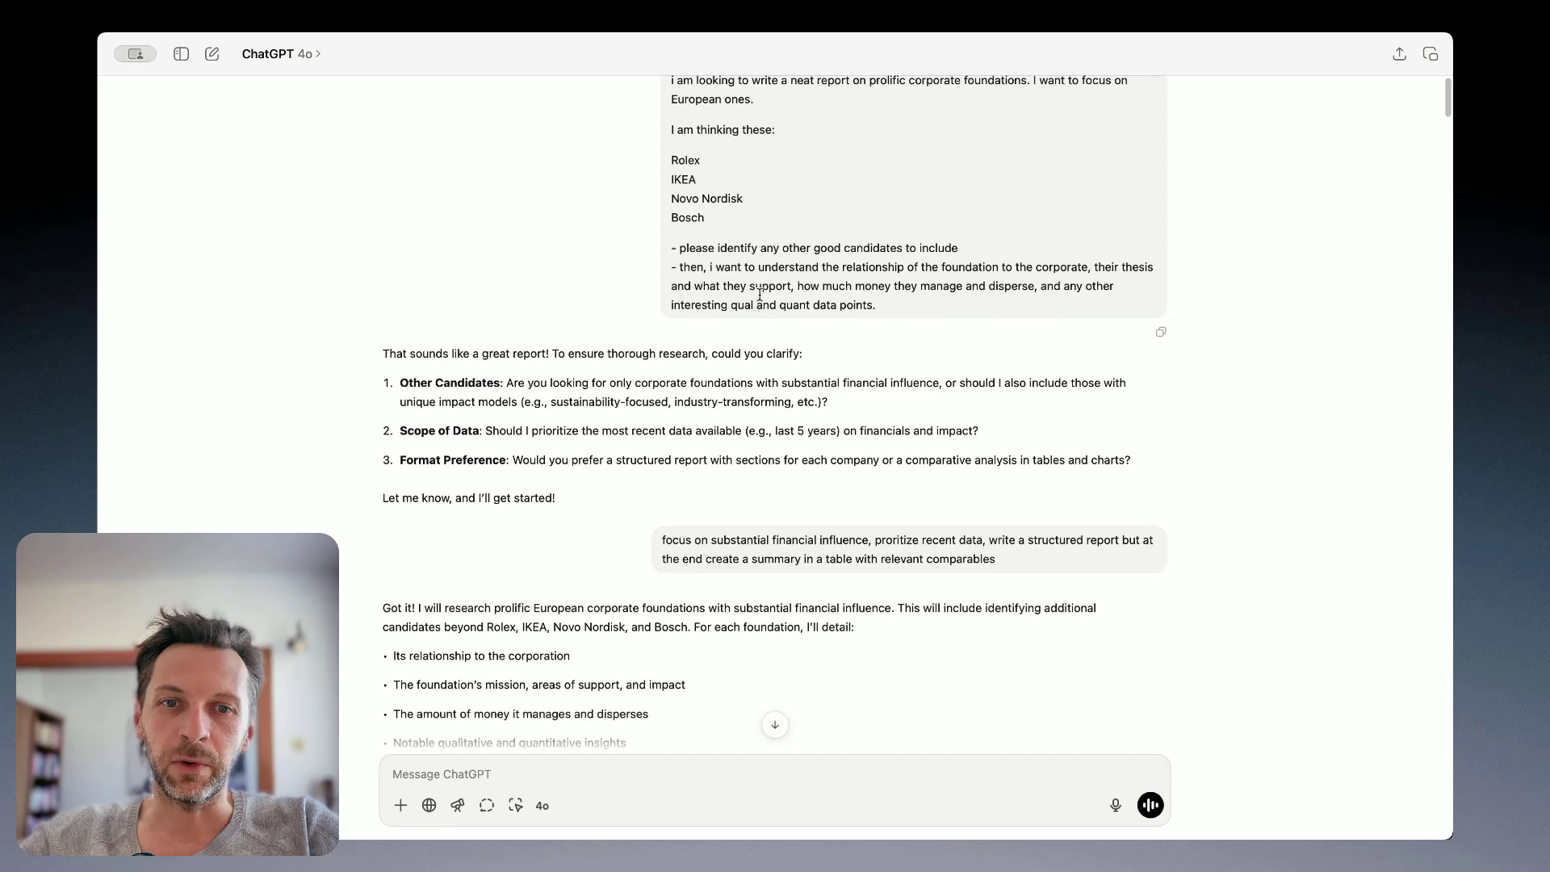
{"action": "scroll", "coordinate": [863, 289], "scroll_direction": "up", "scroll_amount": 1}
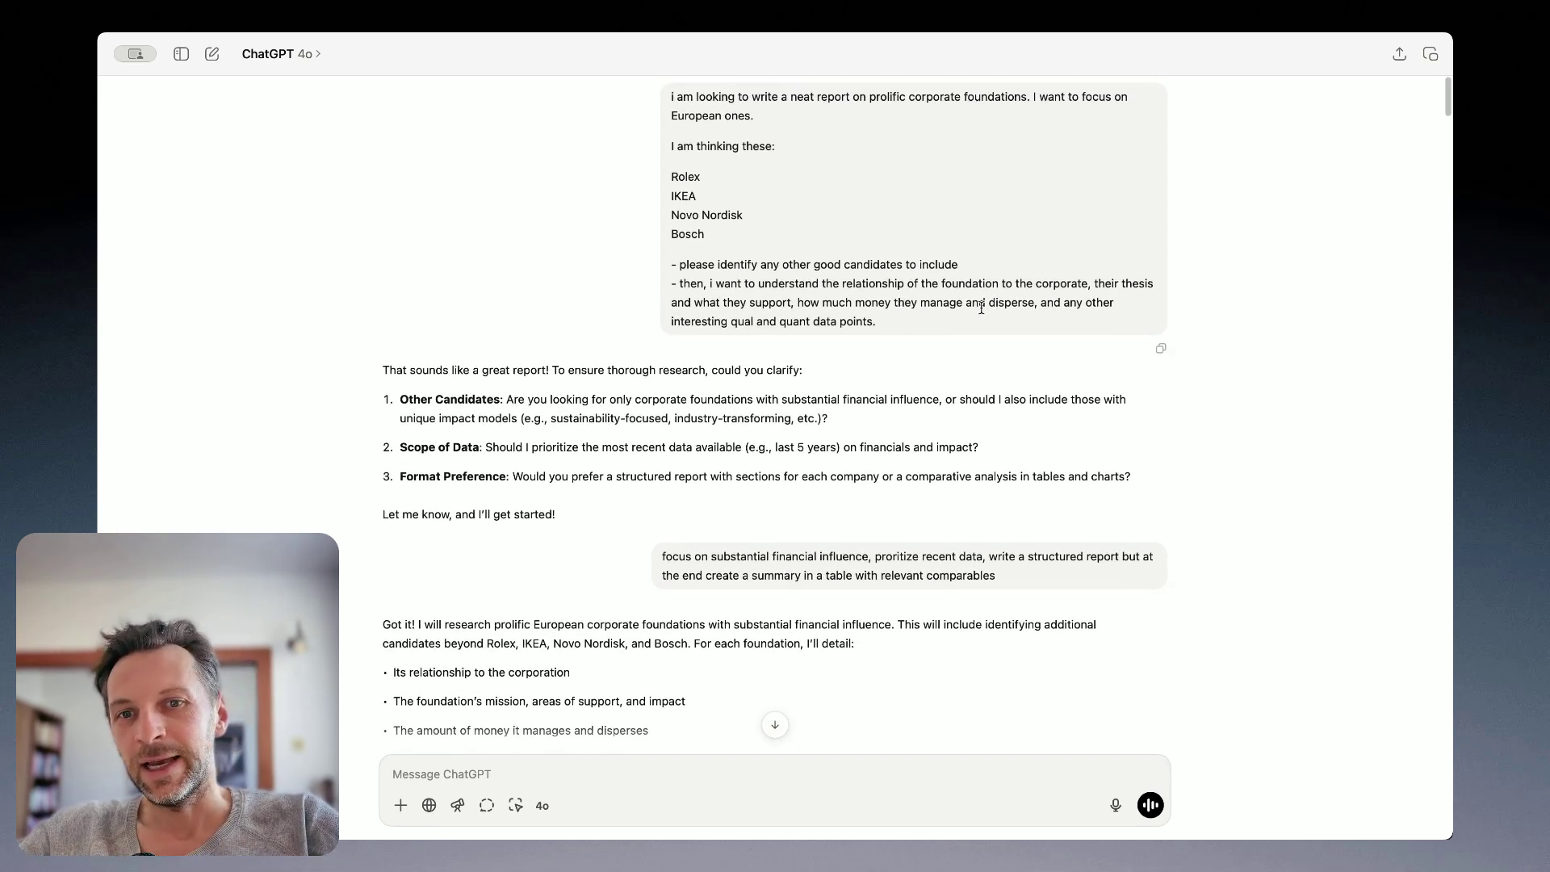
{"action": "scroll", "coordinate": [889, 307], "scroll_direction": "down", "scroll_amount": 1}
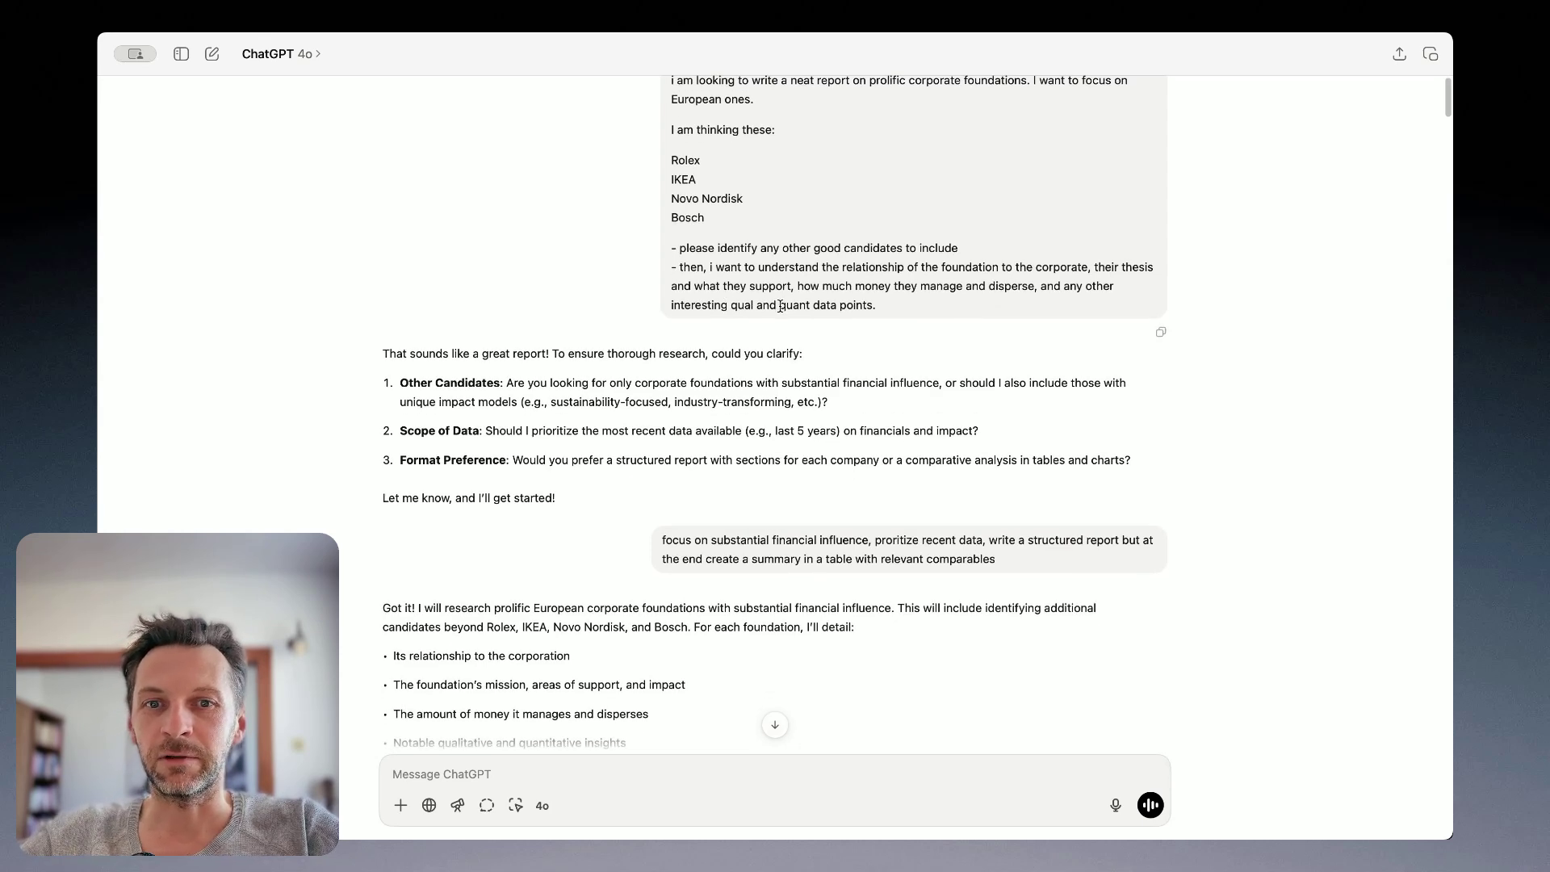
{"action": "scroll", "coordinate": [807, 291], "scroll_direction": "down", "scroll_amount": 5}
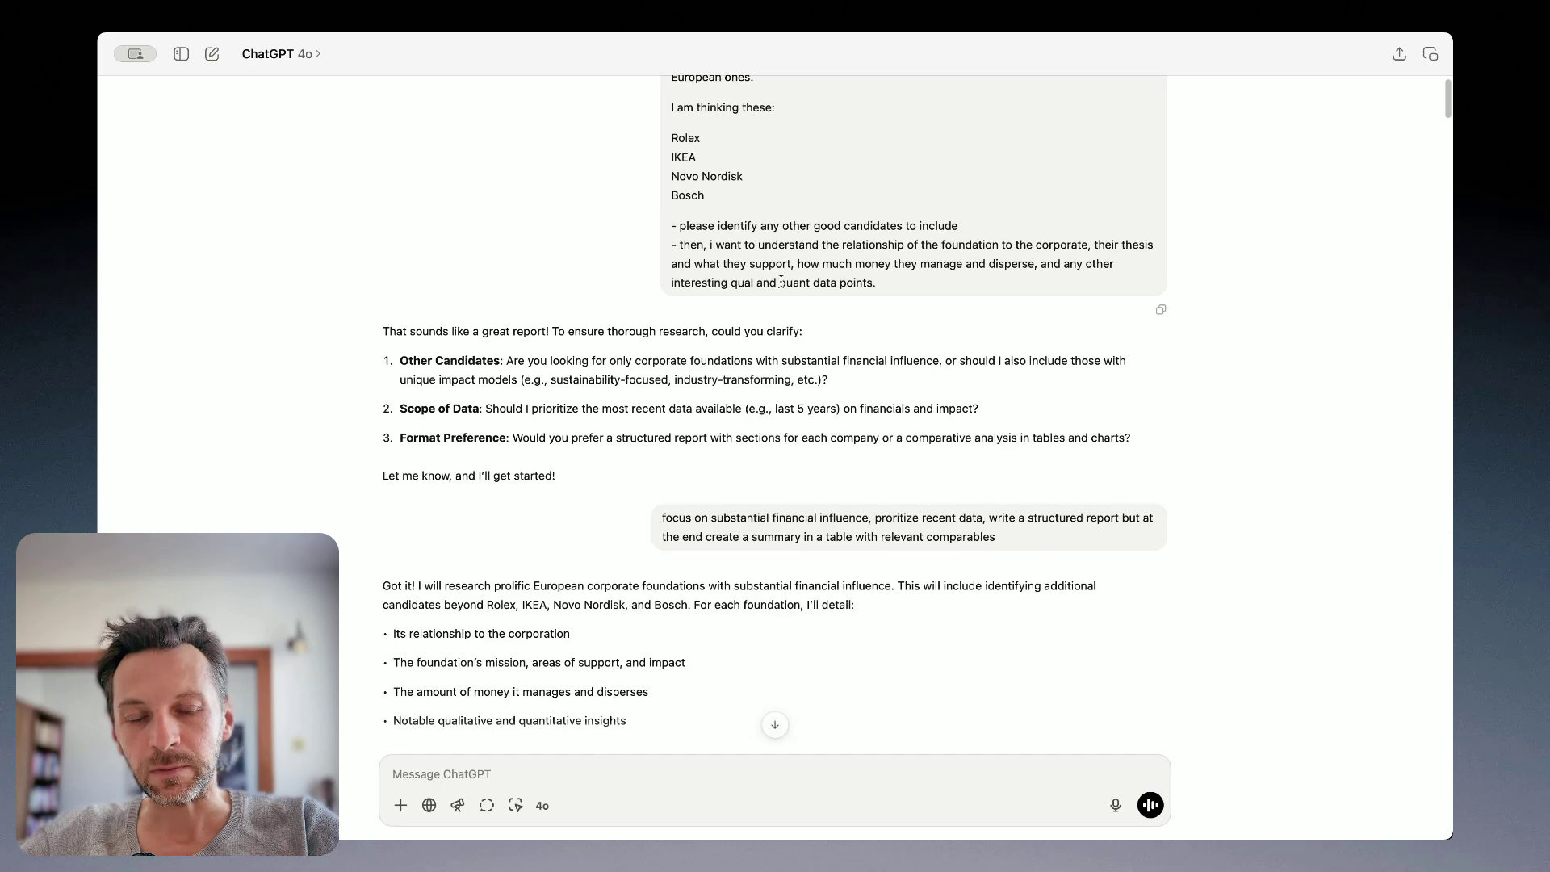
{"action": "scroll", "coordinate": [781, 281], "scroll_direction": "up", "scroll_amount": 4}
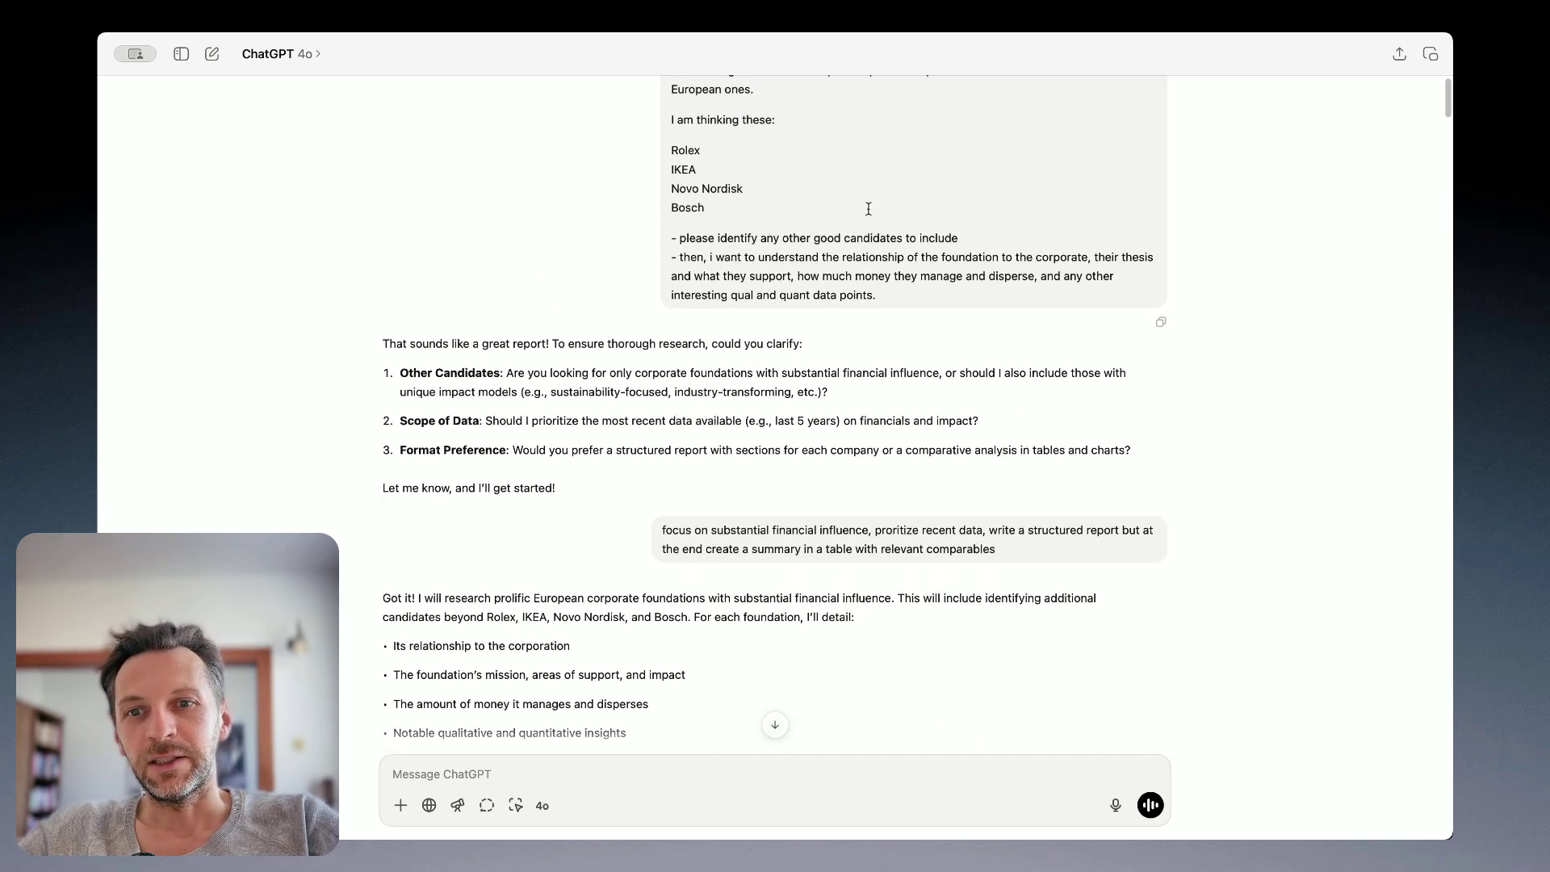
{"action": "scroll", "coordinate": [830, 194], "scroll_direction": "down", "scroll_amount": 2}
{"action": "scroll", "coordinate": [575, 296], "scroll_direction": "down", "scroll_amount": 2}
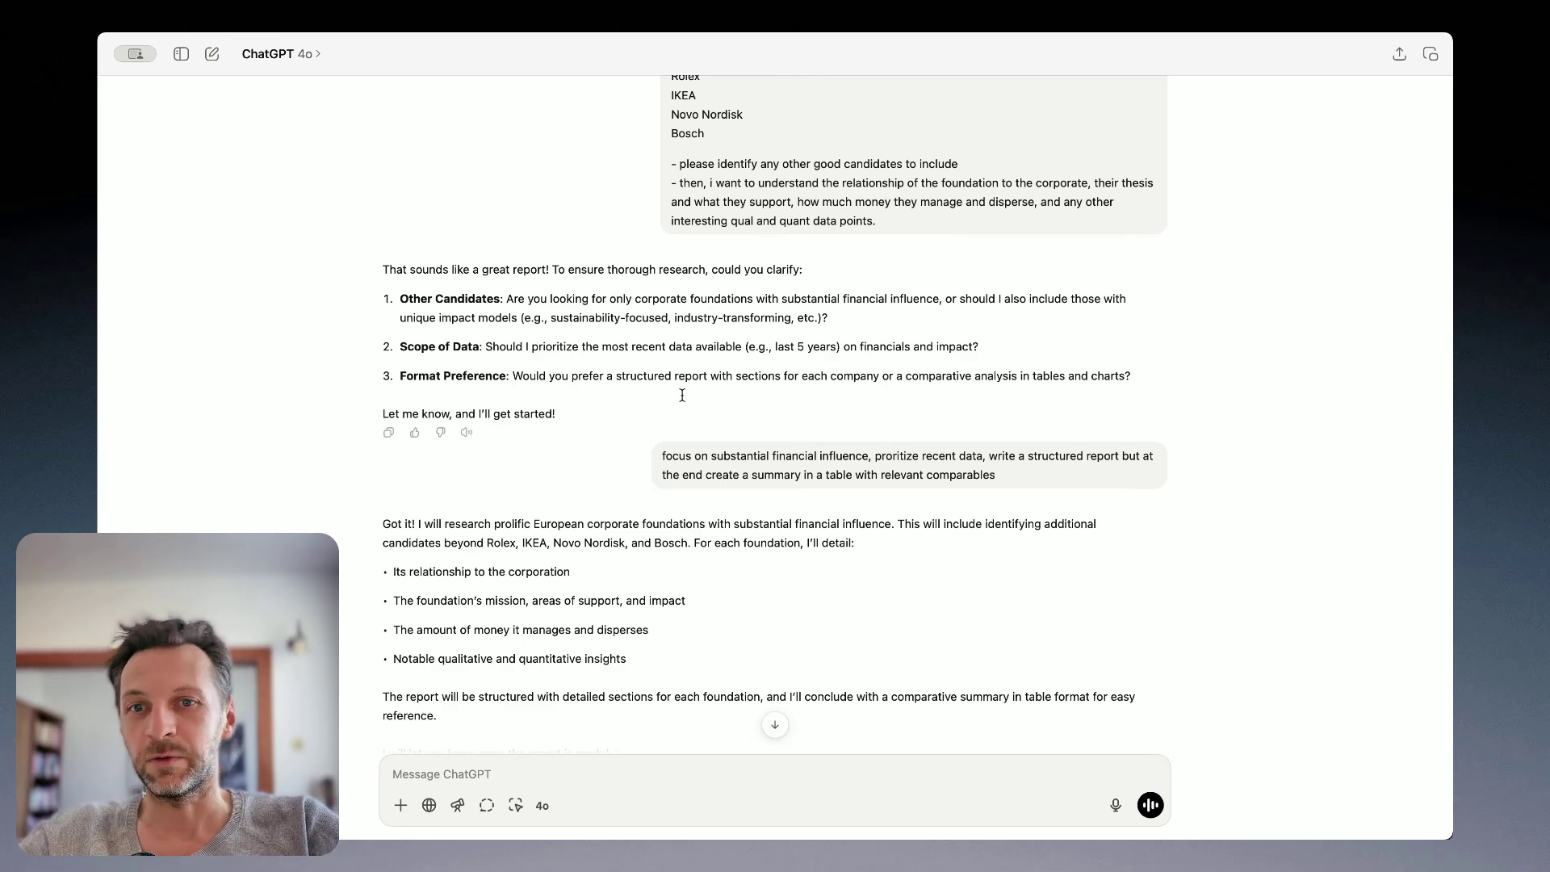
Scroll down to the 'Prolific European Corporate Foundations…' heading, its introduction and the Hans Wilsdorf section
{"action": "scroll", "coordinate": [683, 386], "scroll_direction": "down", "scroll_amount": 1}
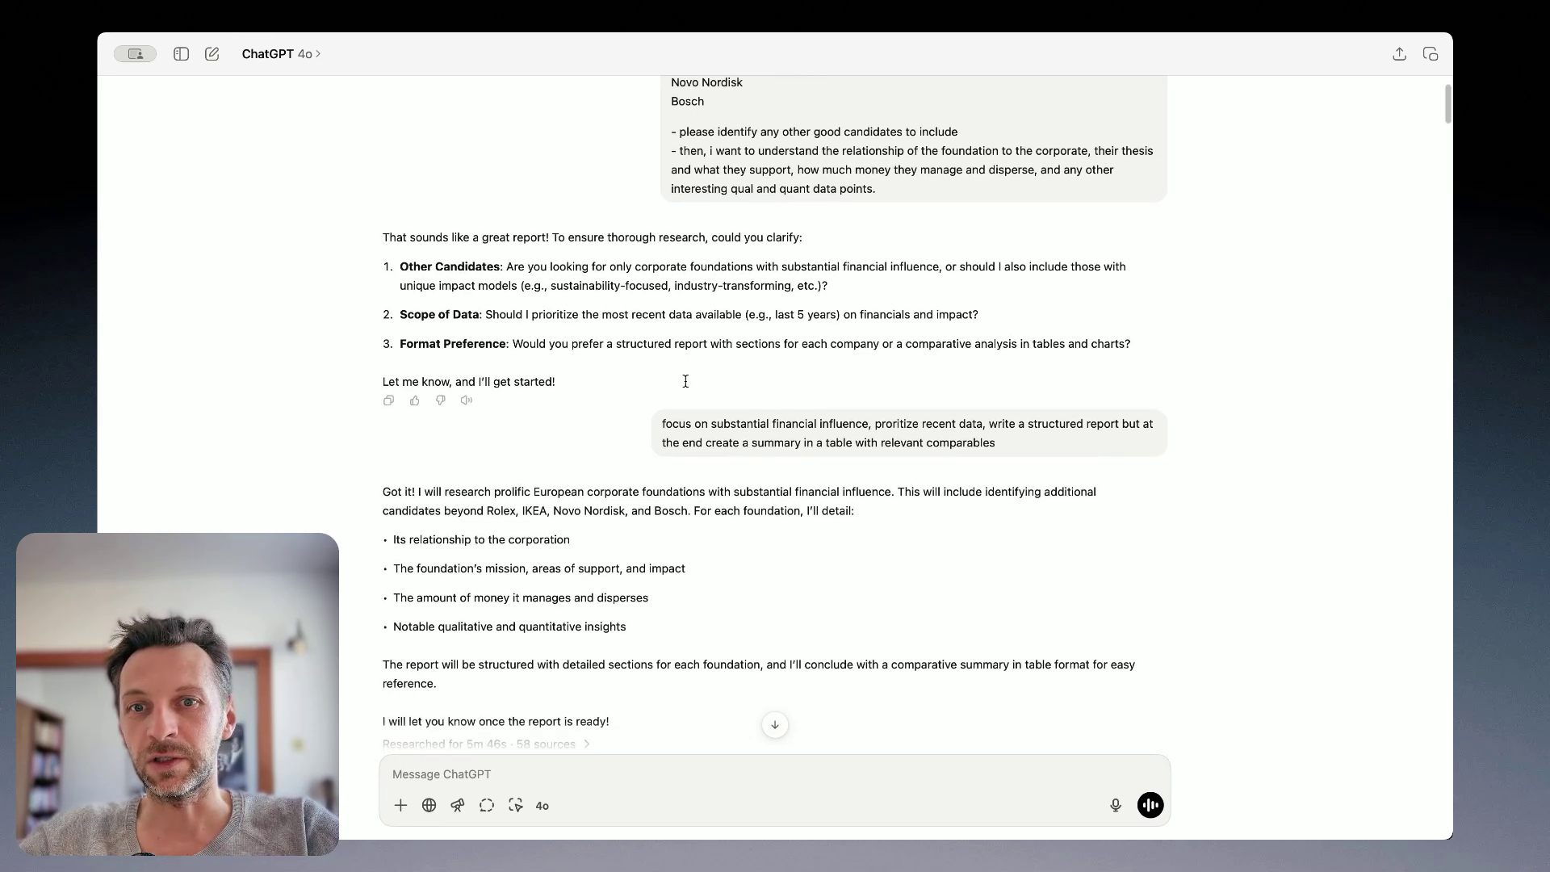
{"action": "scroll", "coordinate": [657, 318], "scroll_direction": "up", "scroll_amount": 1}
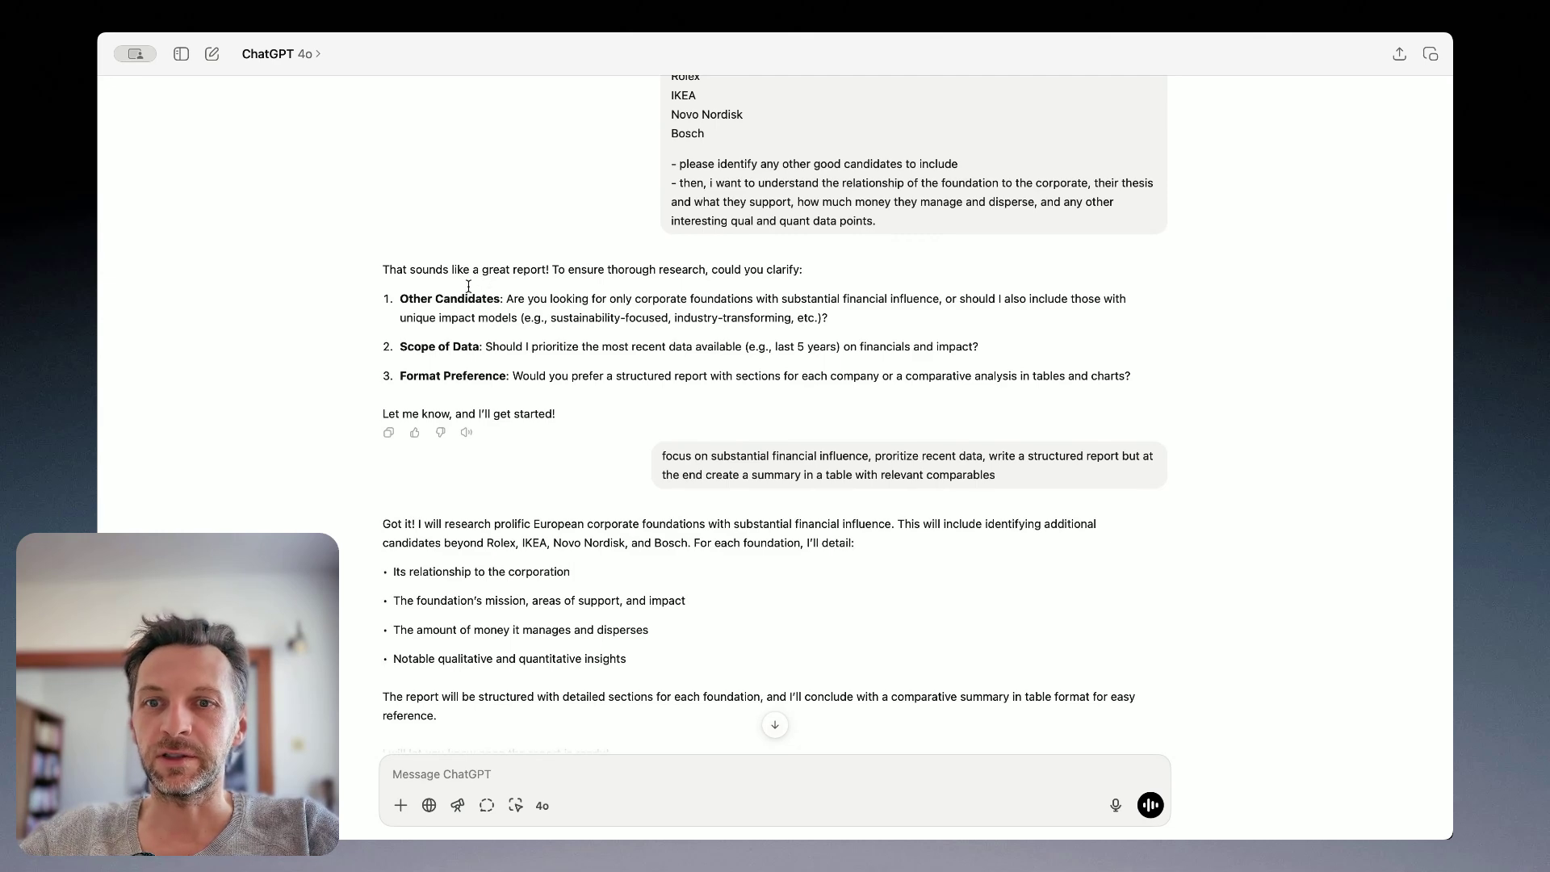
{"action": "scroll", "coordinate": [485, 284], "scroll_direction": "down", "scroll_amount": 1}
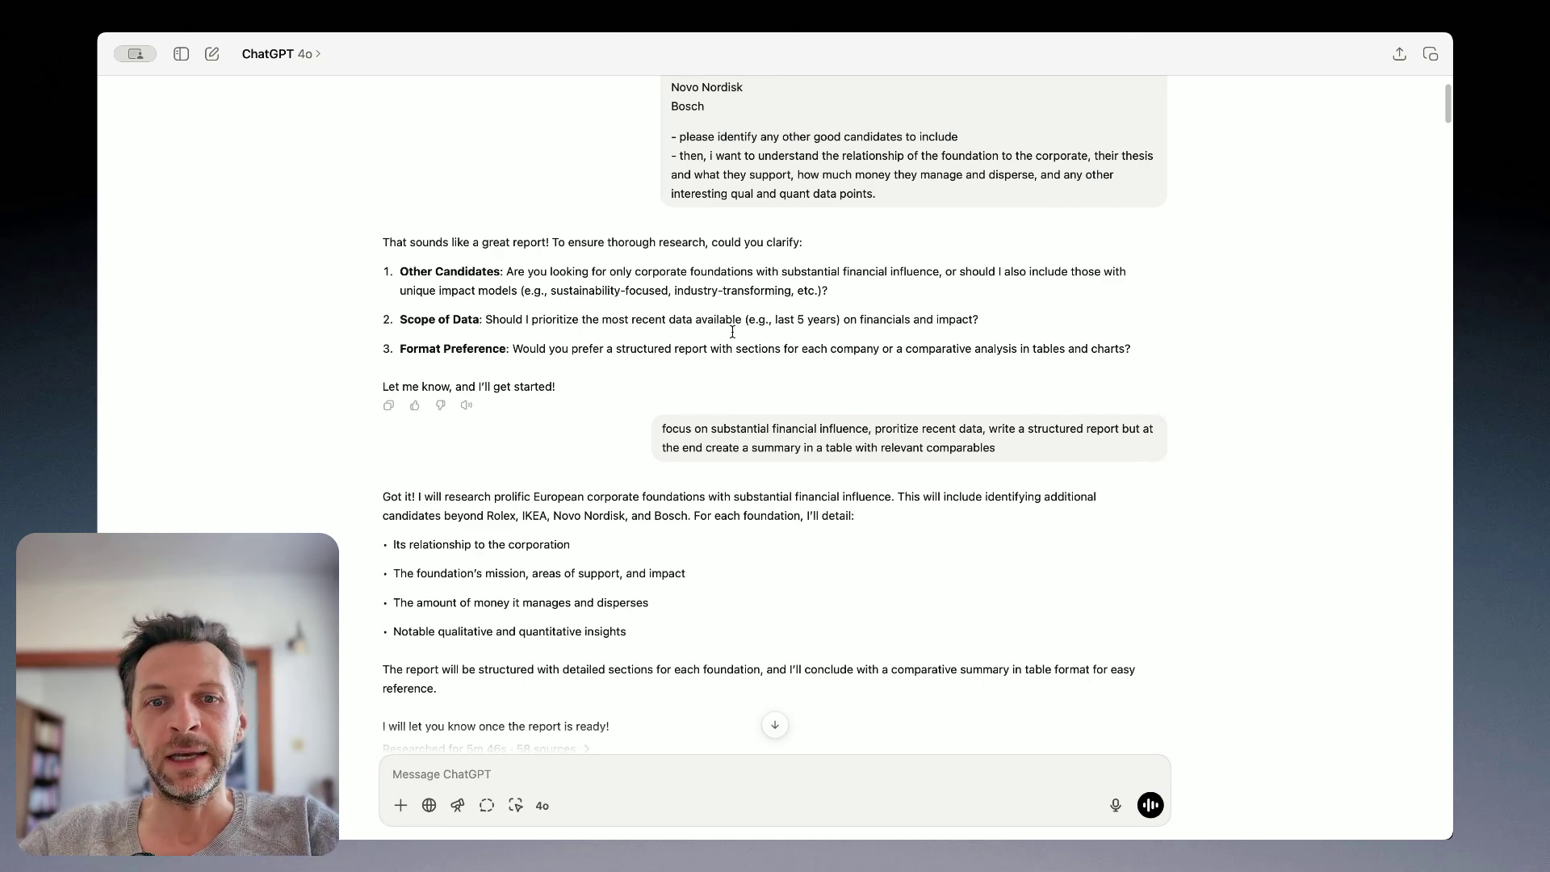
{"action": "scroll", "coordinate": [733, 332], "scroll_direction": "down", "scroll_amount": 1}
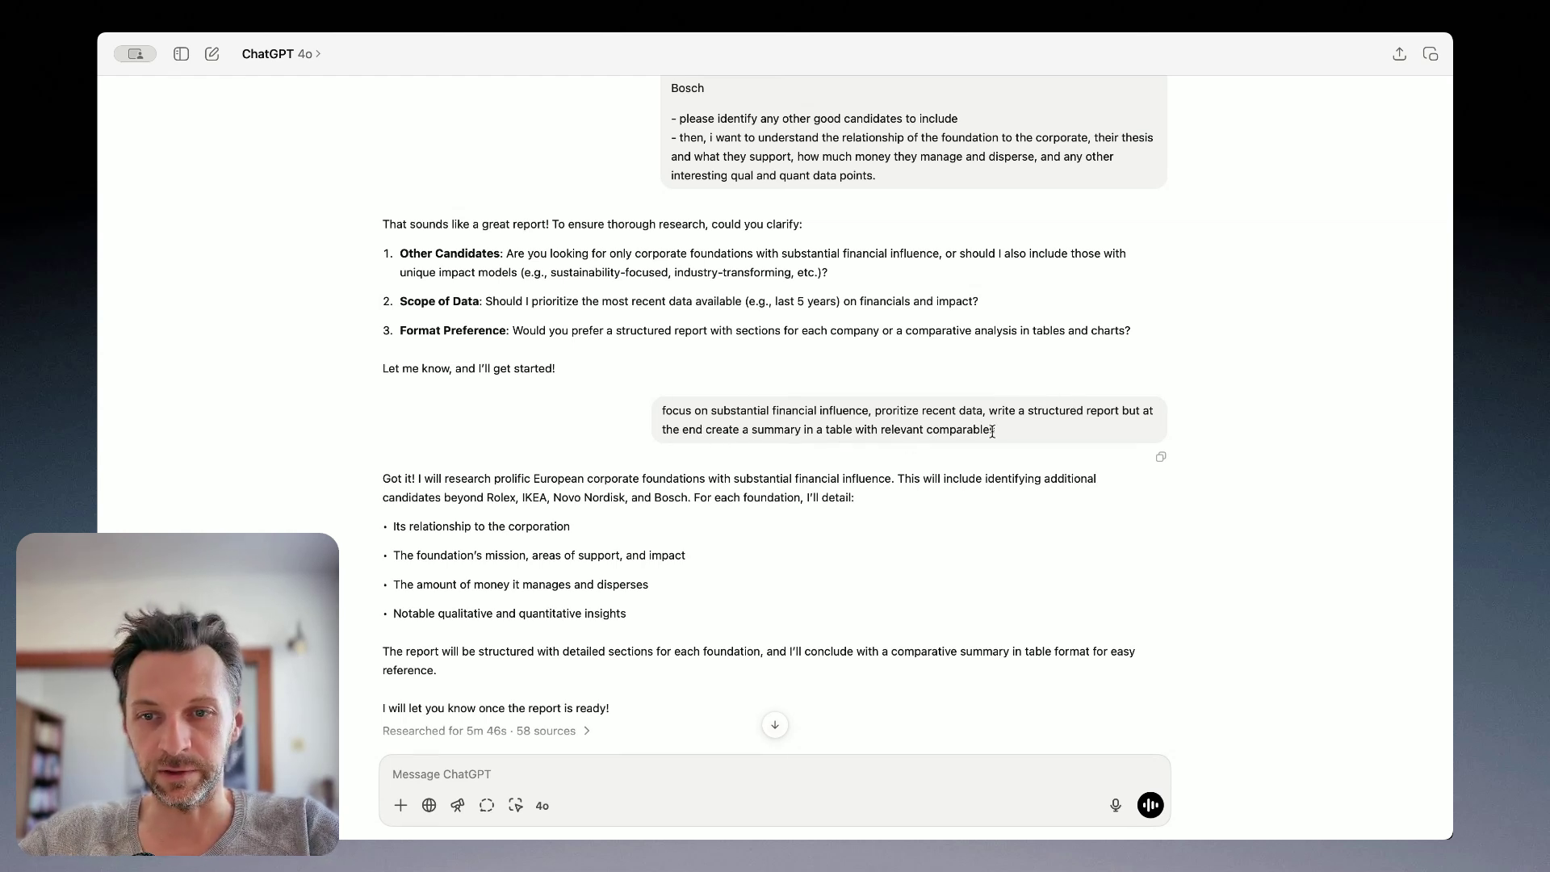
{"action": "scroll", "coordinate": [926, 428], "scroll_direction": "down", "scroll_amount": 1}
{"action": "scroll", "coordinate": [927, 428], "scroll_direction": "down", "scroll_amount": 2}
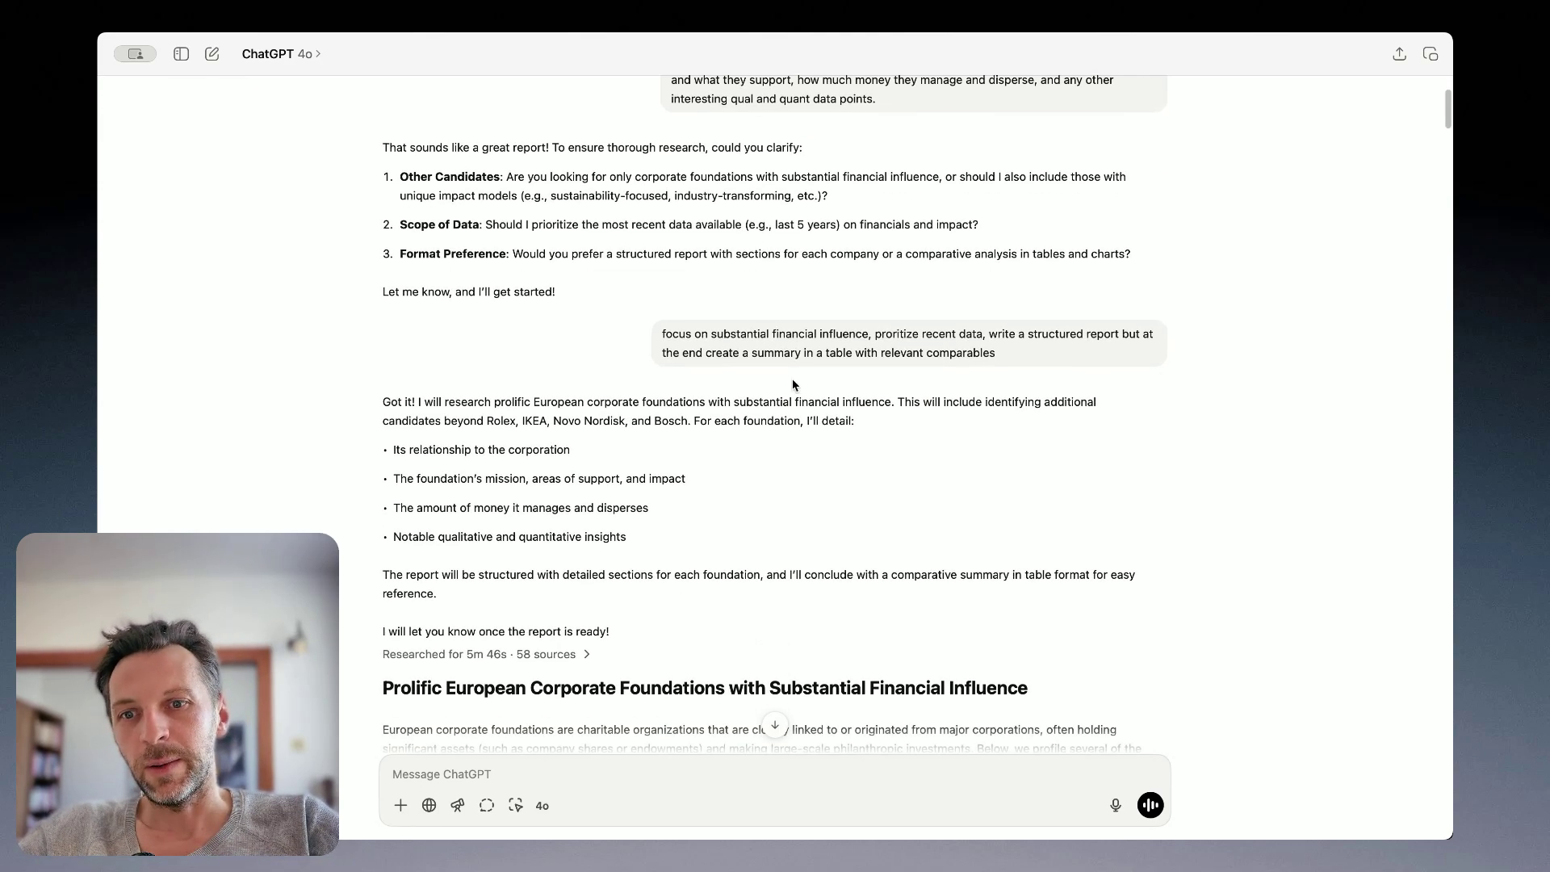
{"action": "scroll", "coordinate": [700, 373], "scroll_direction": "down", "scroll_amount": 1}
{"action": "scroll", "coordinate": [694, 377], "scroll_direction": "down", "scroll_amount": 1}
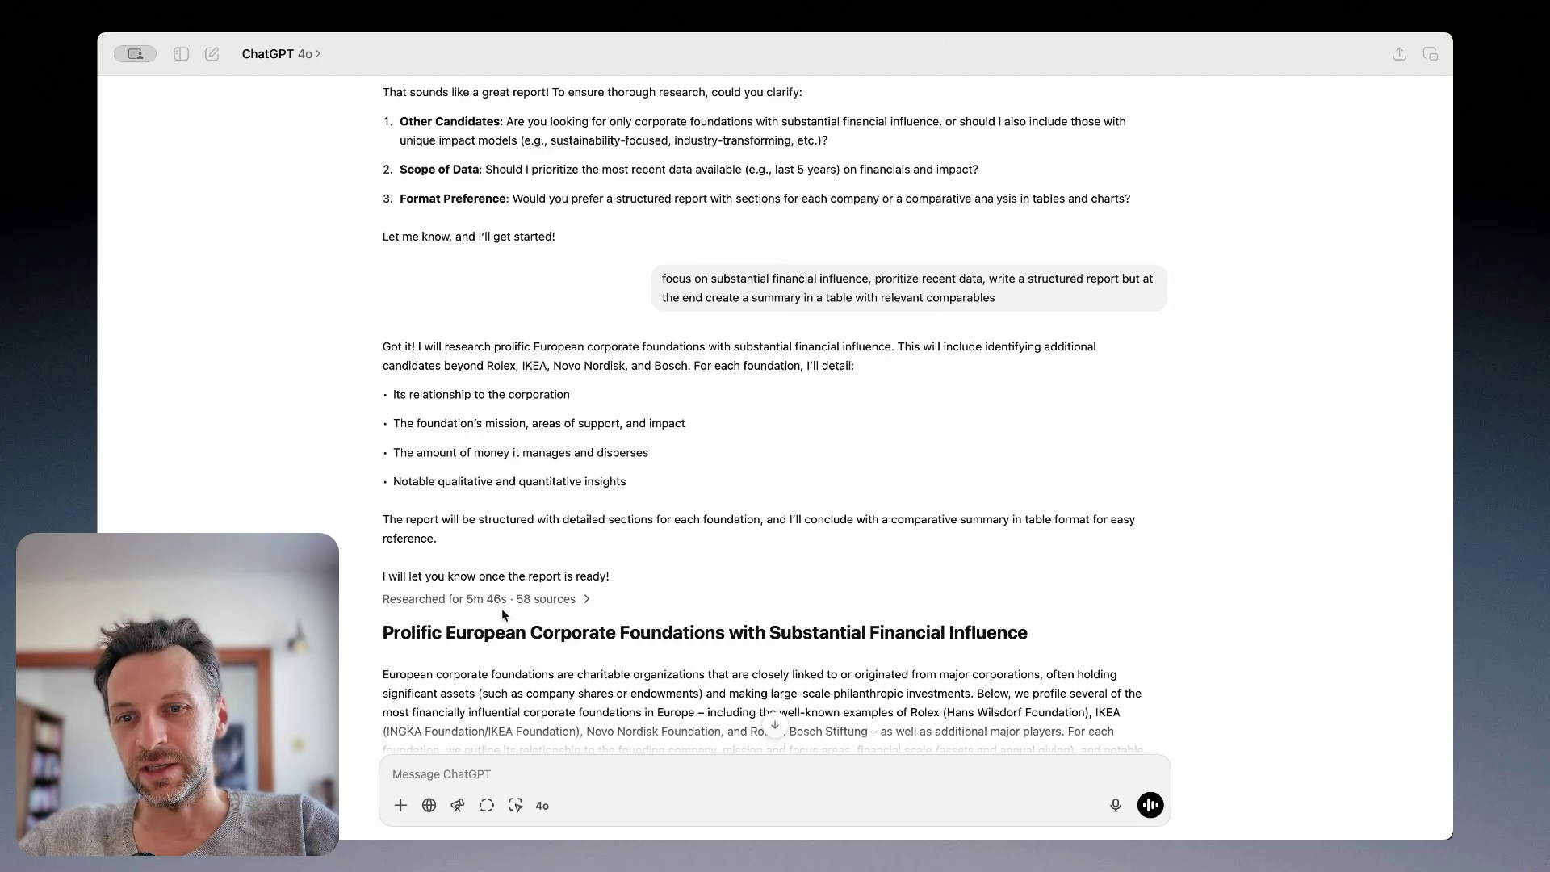
{"action": "scroll", "coordinate": [501, 608], "scroll_direction": "down", "scroll_amount": 1}
{"action": "scroll", "coordinate": [480, 529], "scroll_direction": "down", "scroll_amount": 2}
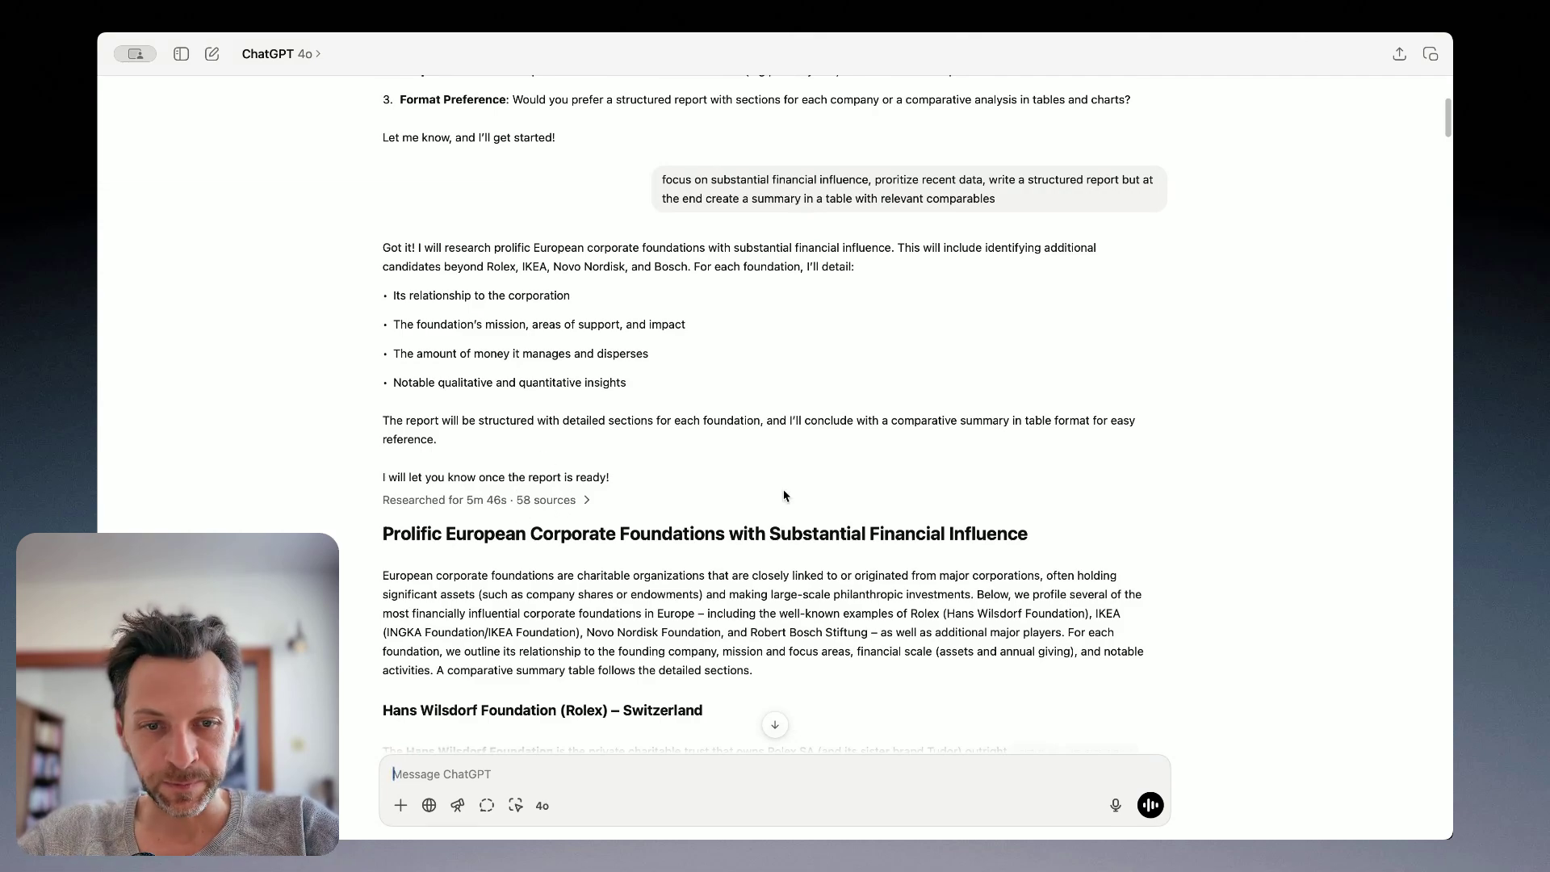
Read down through the Hans Wilsdorf (Rolex) and IKEA Foundation profiles
{"action": "scroll", "coordinate": [783, 495], "scroll_direction": "down", "scroll_amount": 6}
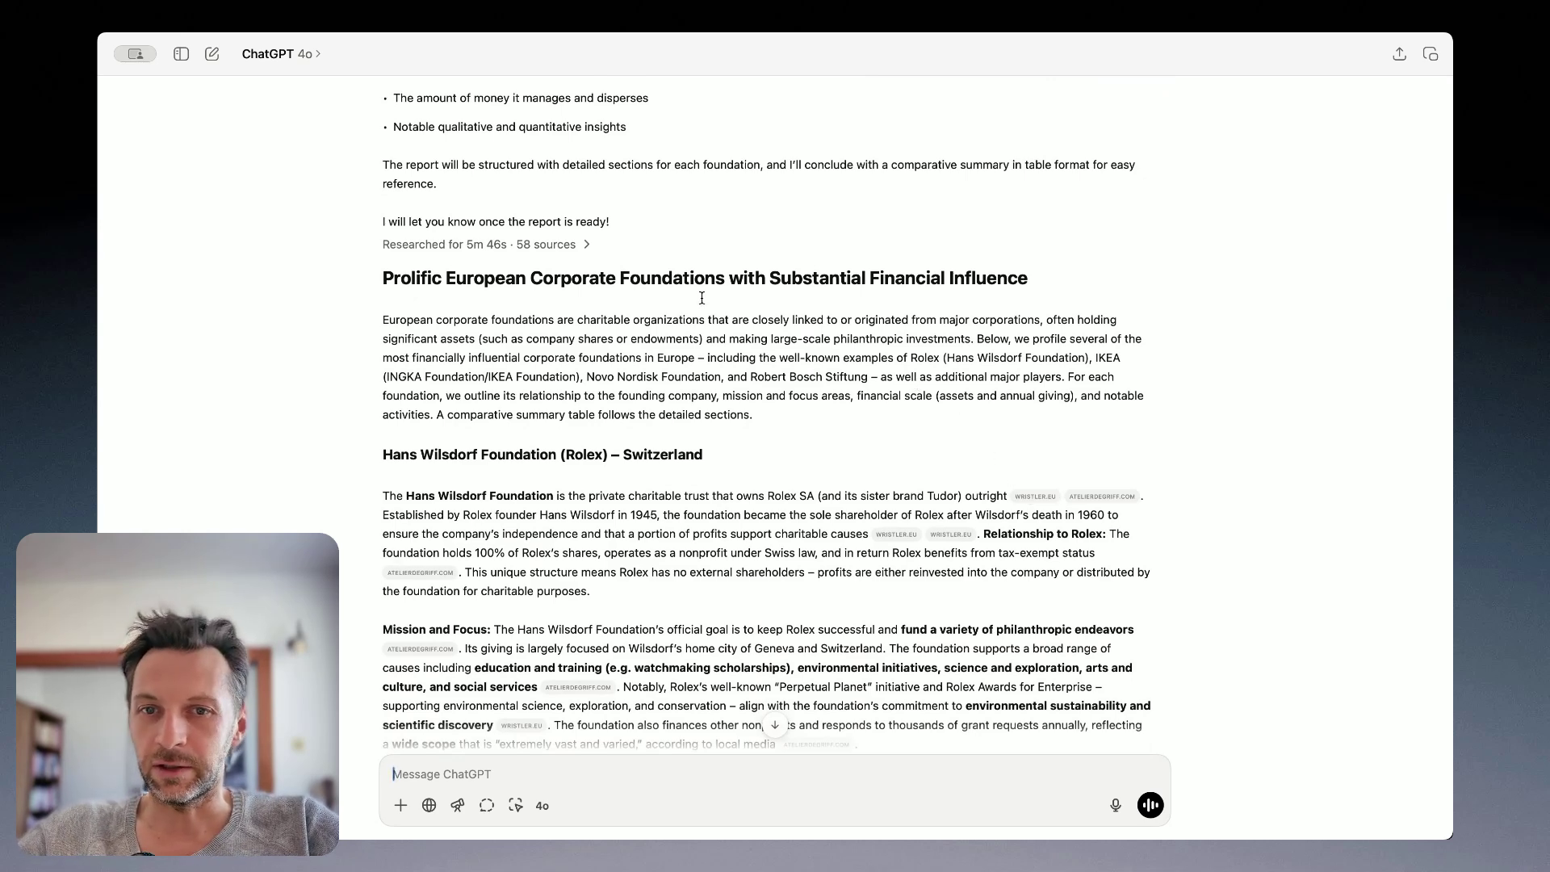
{"action": "scroll", "coordinate": [728, 306], "scroll_direction": "down", "scroll_amount": 1}
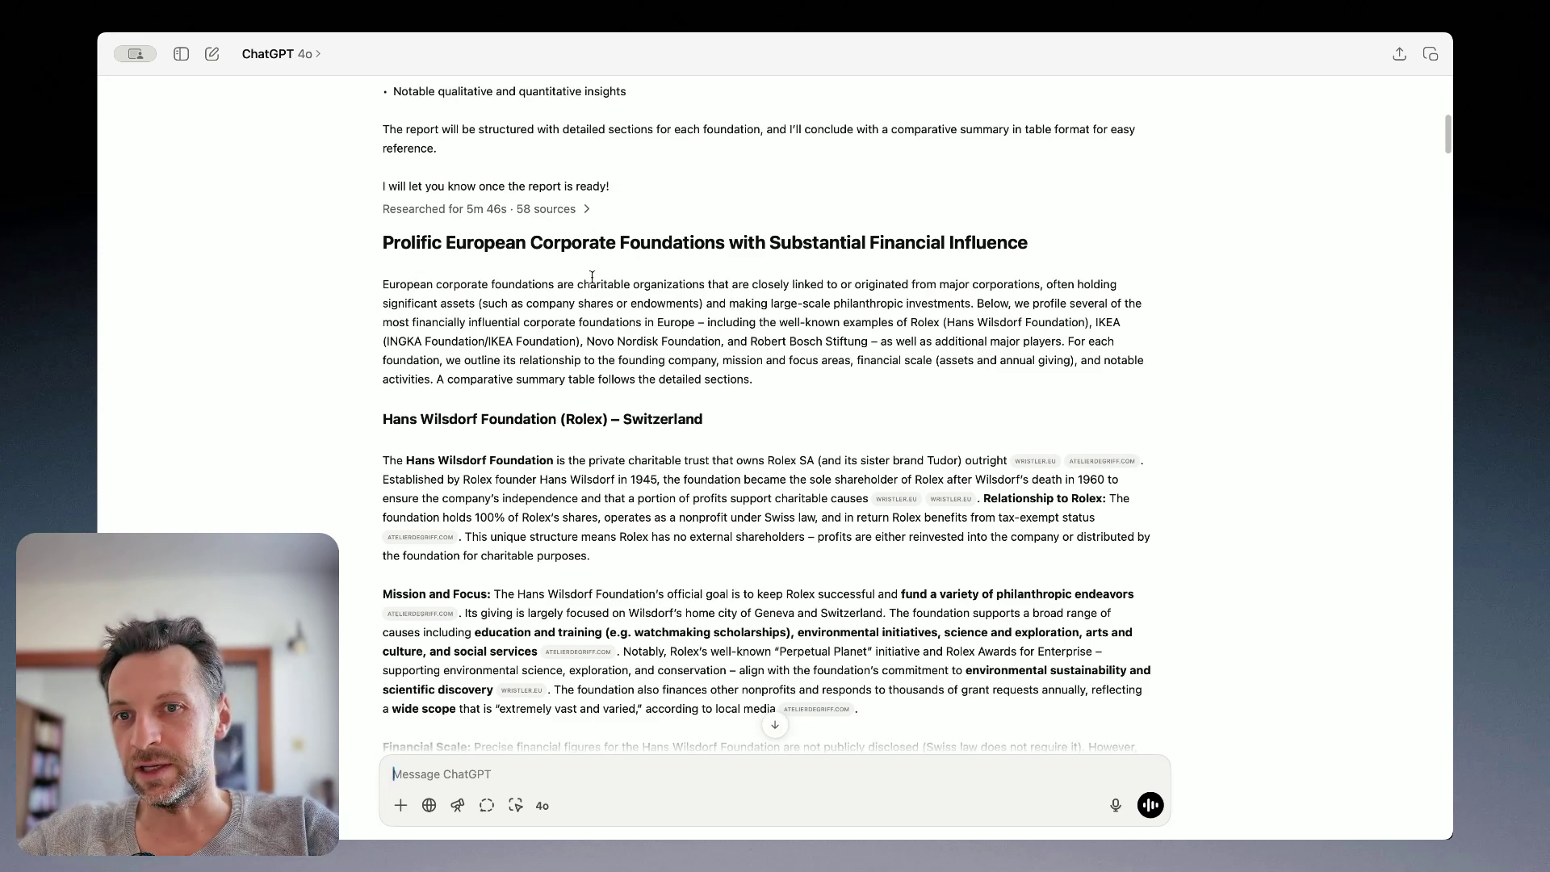
{"action": "scroll", "coordinate": [713, 450], "scroll_direction": "down", "scroll_amount": 1}
{"action": "scroll", "coordinate": [863, 447], "scroll_direction": "down", "scroll_amount": 1}
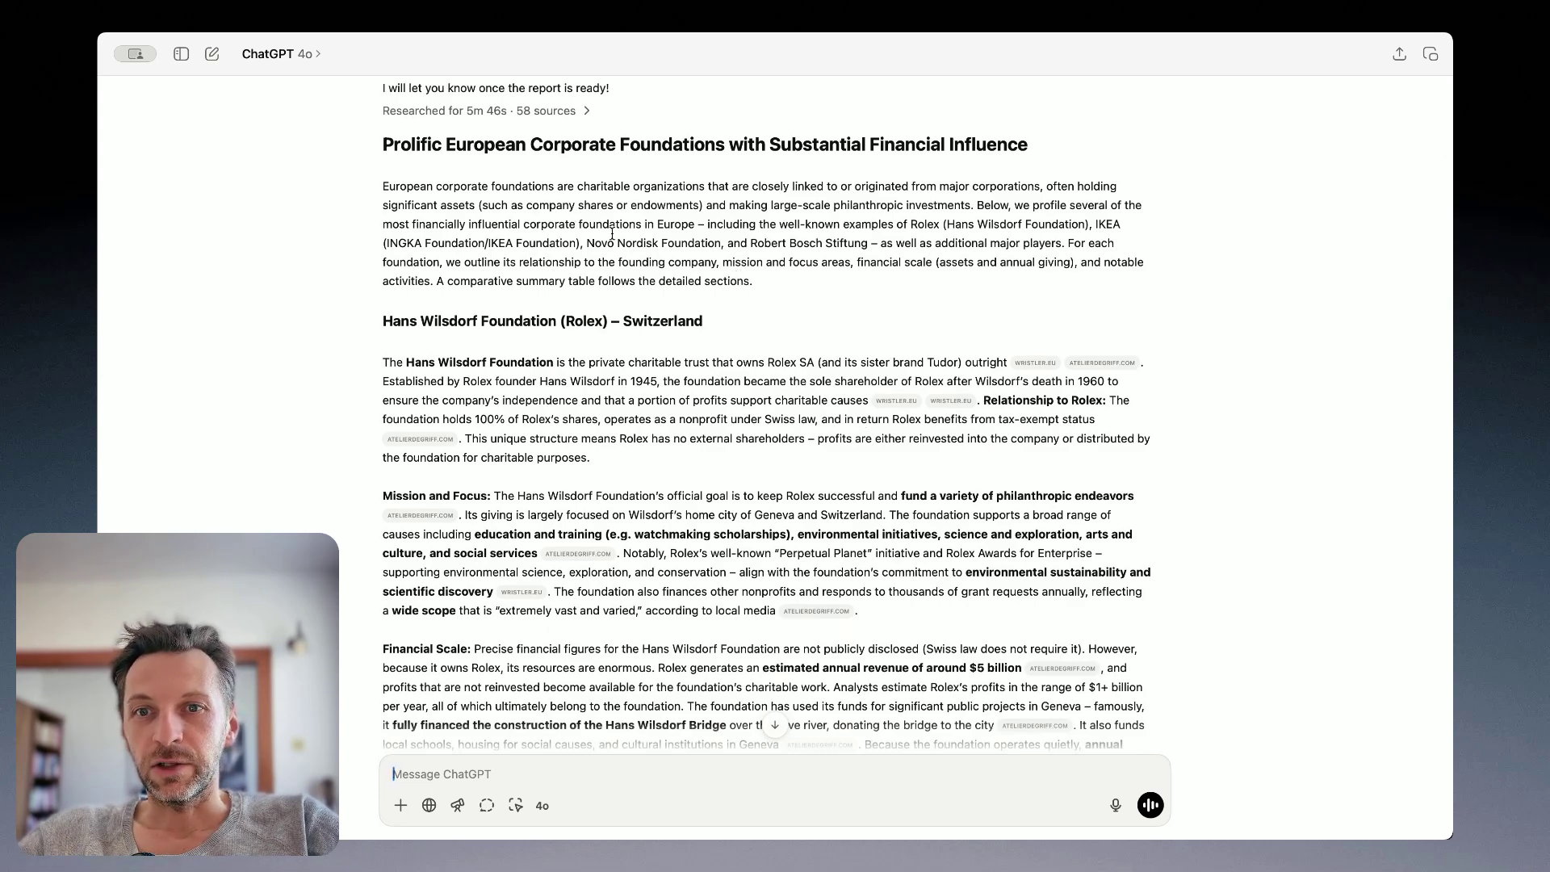
{"action": "scroll", "coordinate": [704, 281], "scroll_direction": "down", "scroll_amount": 1}
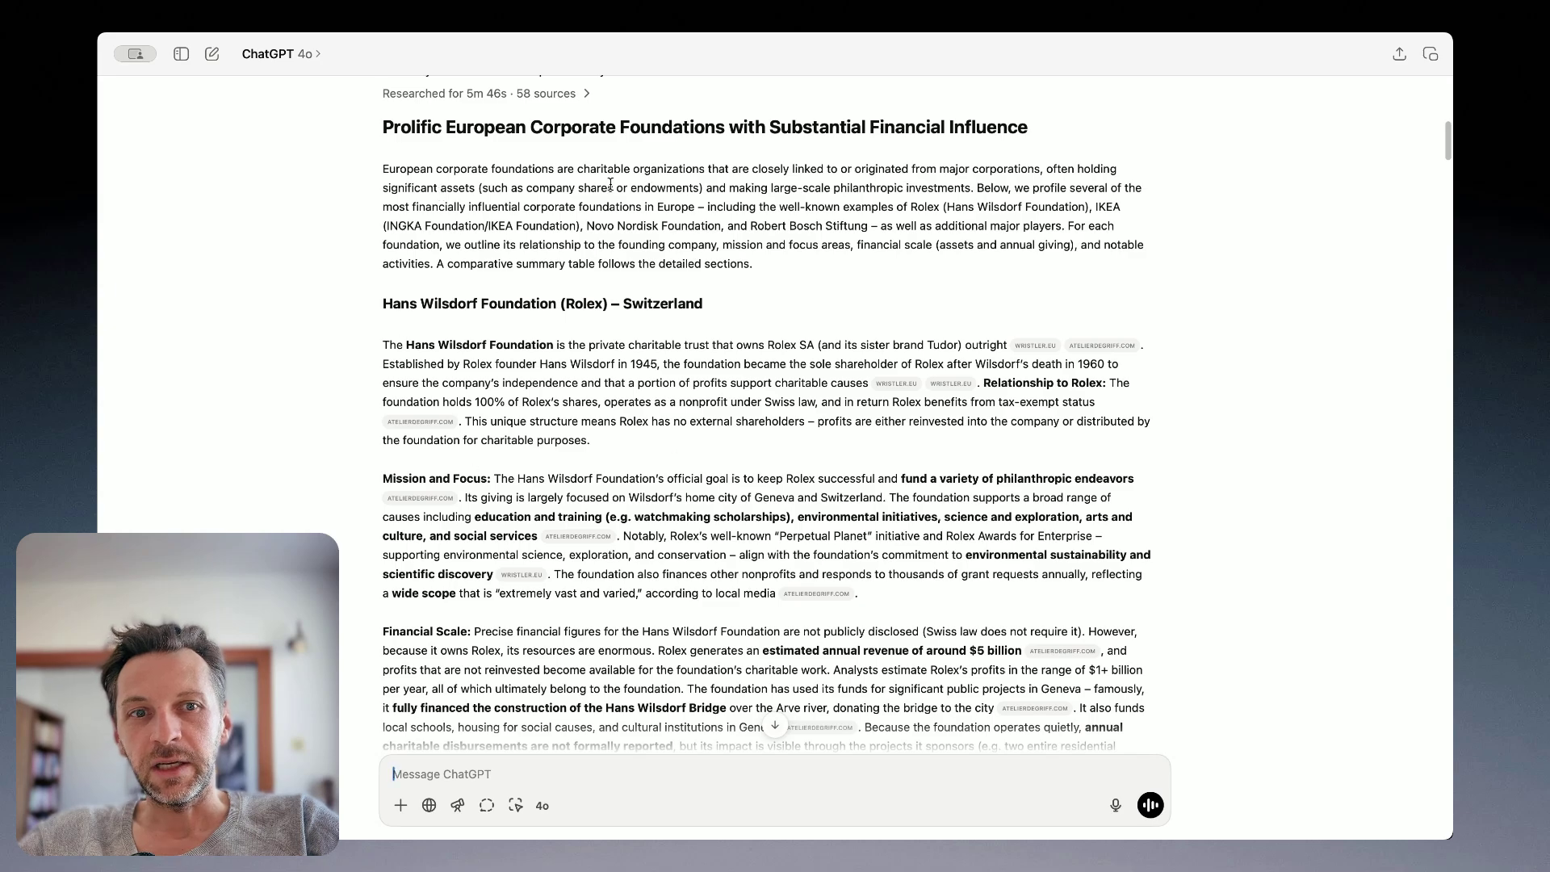
{"action": "scroll", "coordinate": [613, 360], "scroll_direction": "down", "scroll_amount": 4}
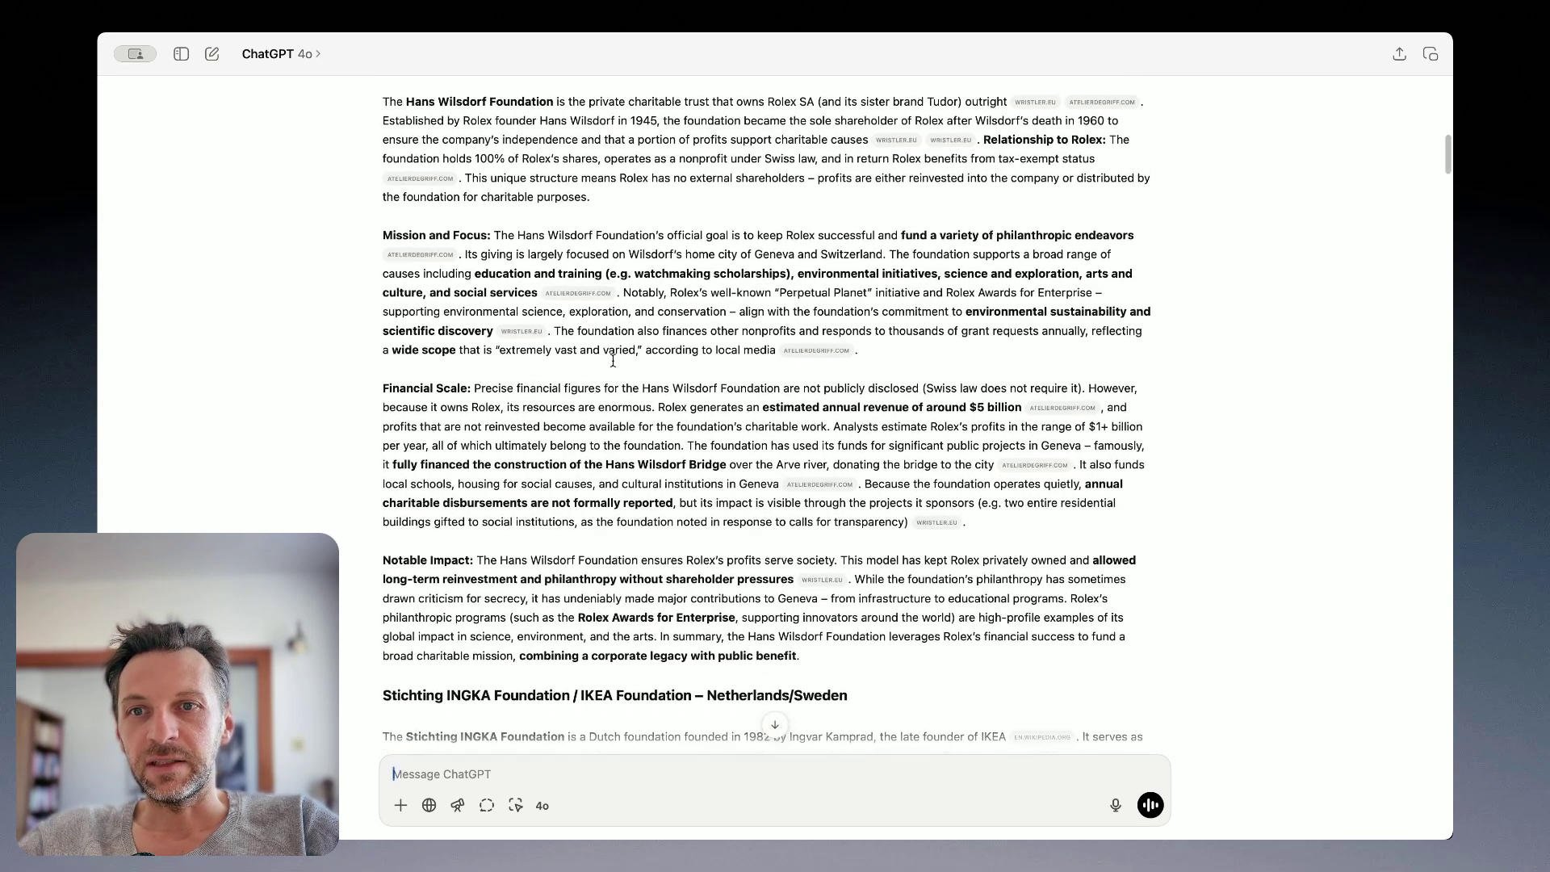
{"action": "scroll", "coordinate": [733, 297], "scroll_direction": "up", "scroll_amount": 3}
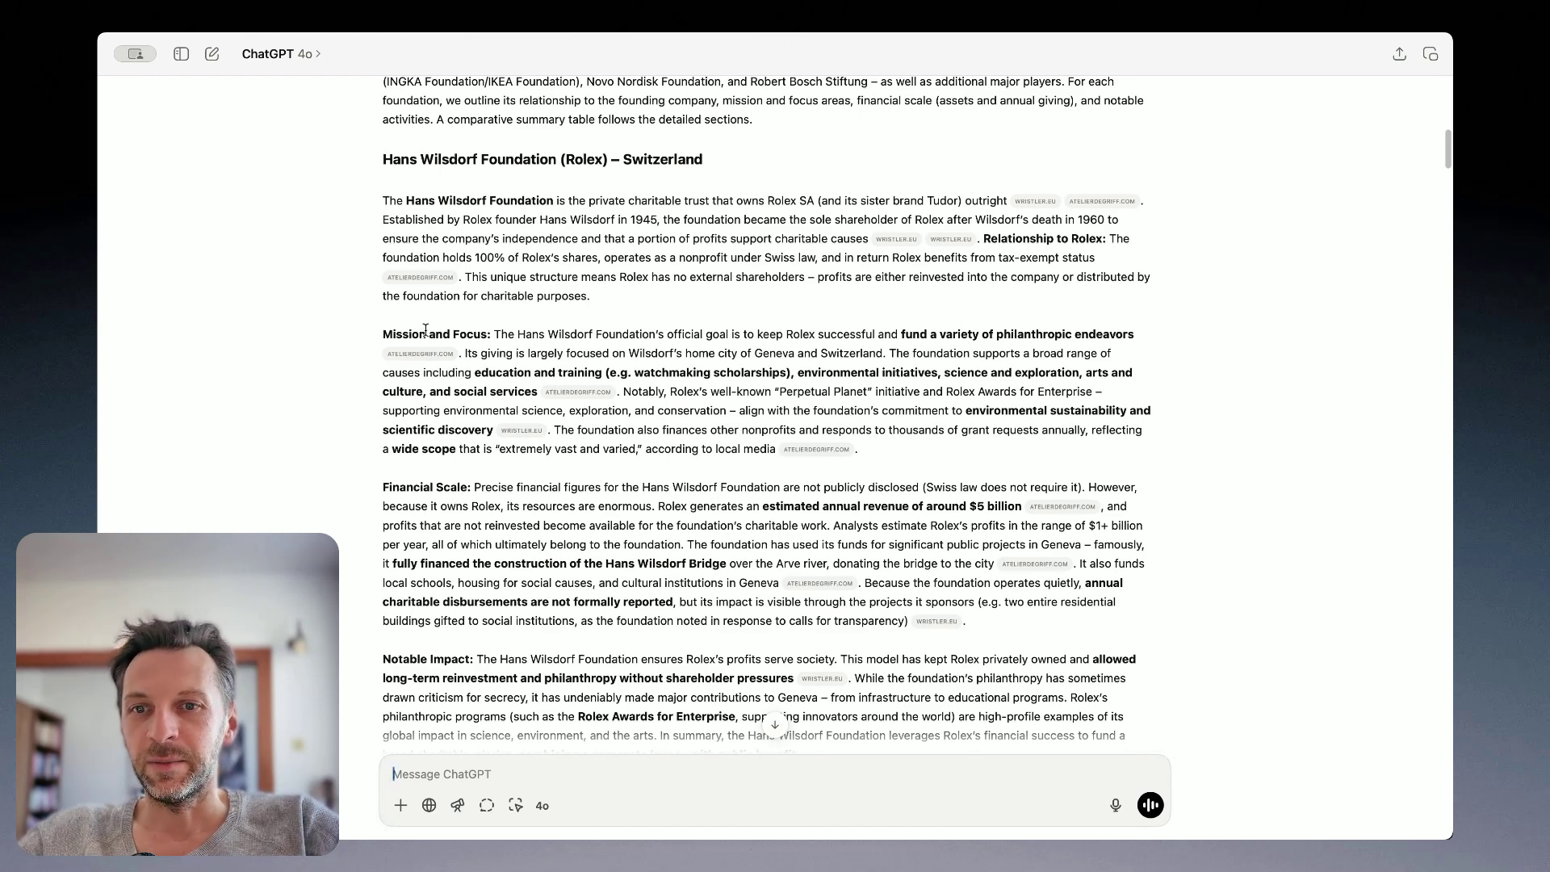
{"action": "scroll", "coordinate": [475, 325], "scroll_direction": "down", "scroll_amount": 2}
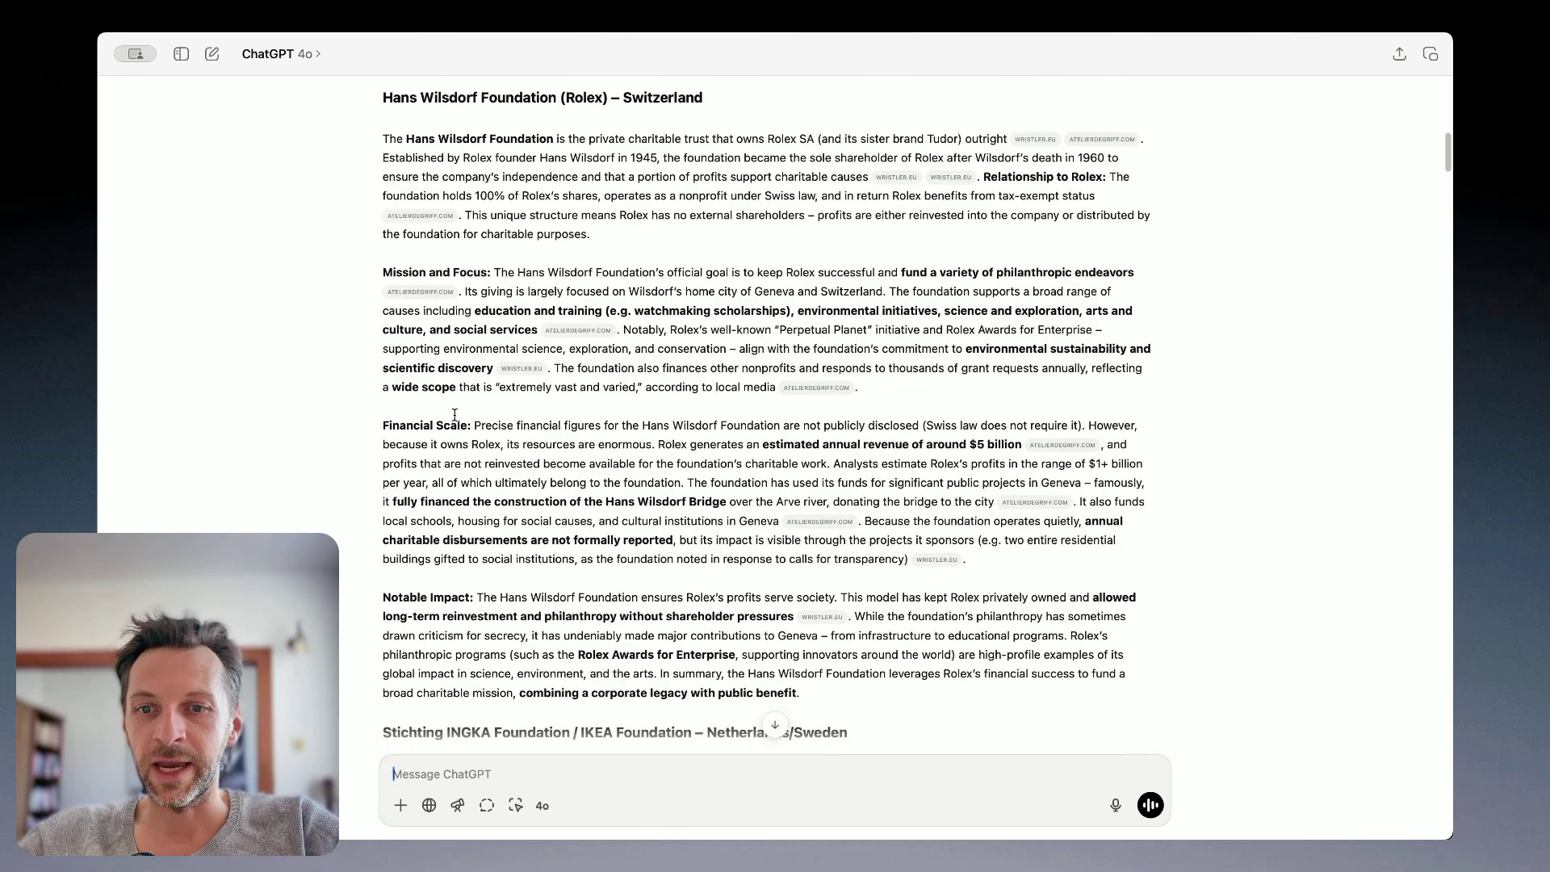
{"action": "scroll", "coordinate": [455, 414], "scroll_direction": "down", "scroll_amount": 3}
{"action": "scroll", "coordinate": [517, 387], "scroll_direction": "down", "scroll_amount": 1}
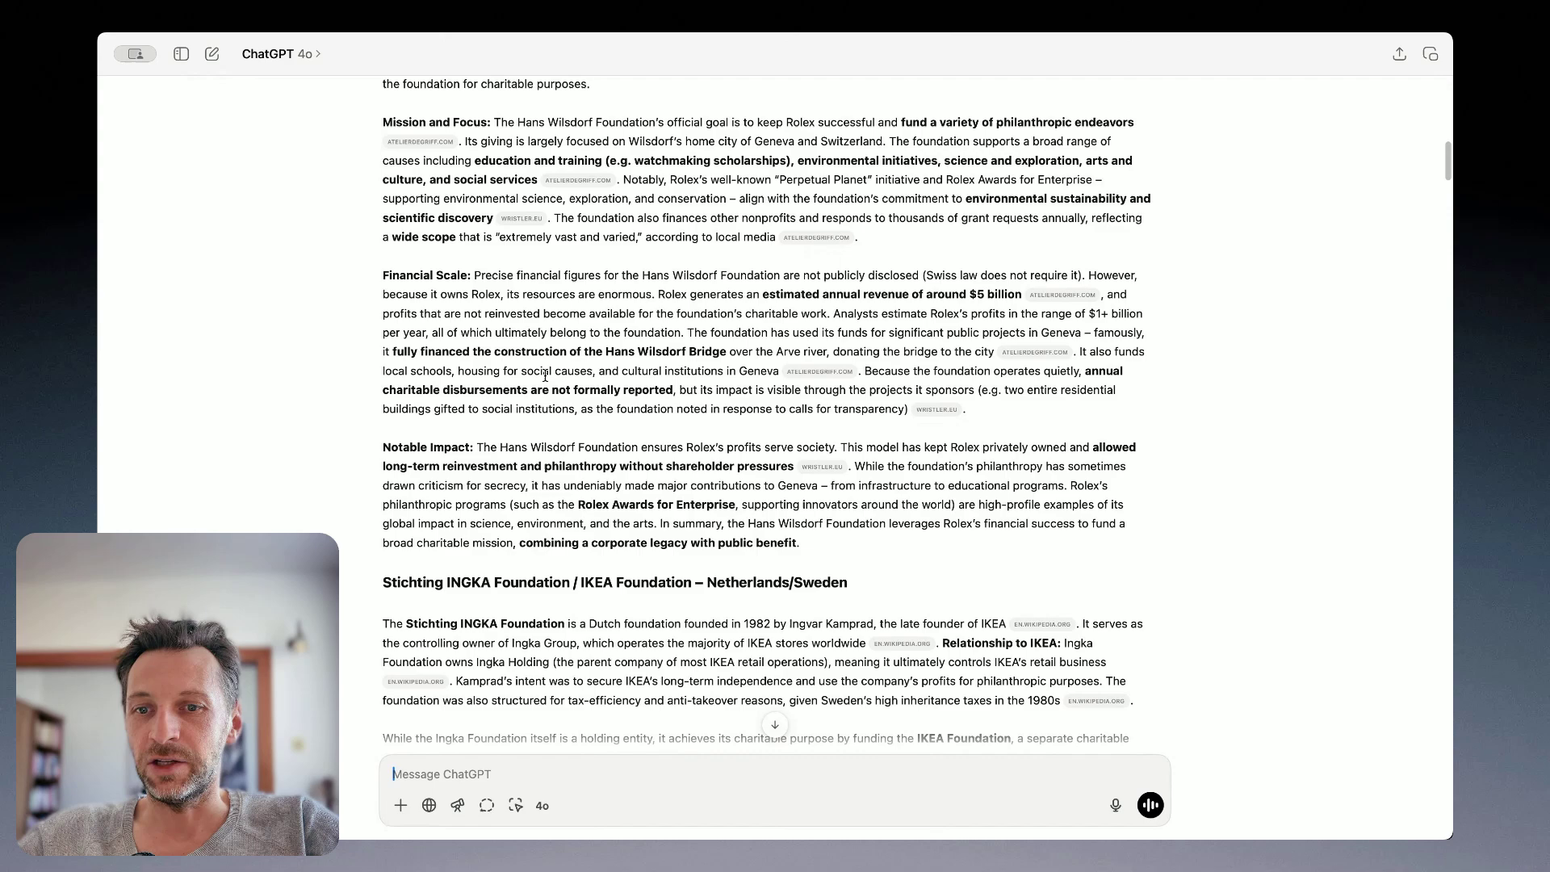
{"action": "scroll", "coordinate": [538, 357], "scroll_direction": "down", "scroll_amount": 8}
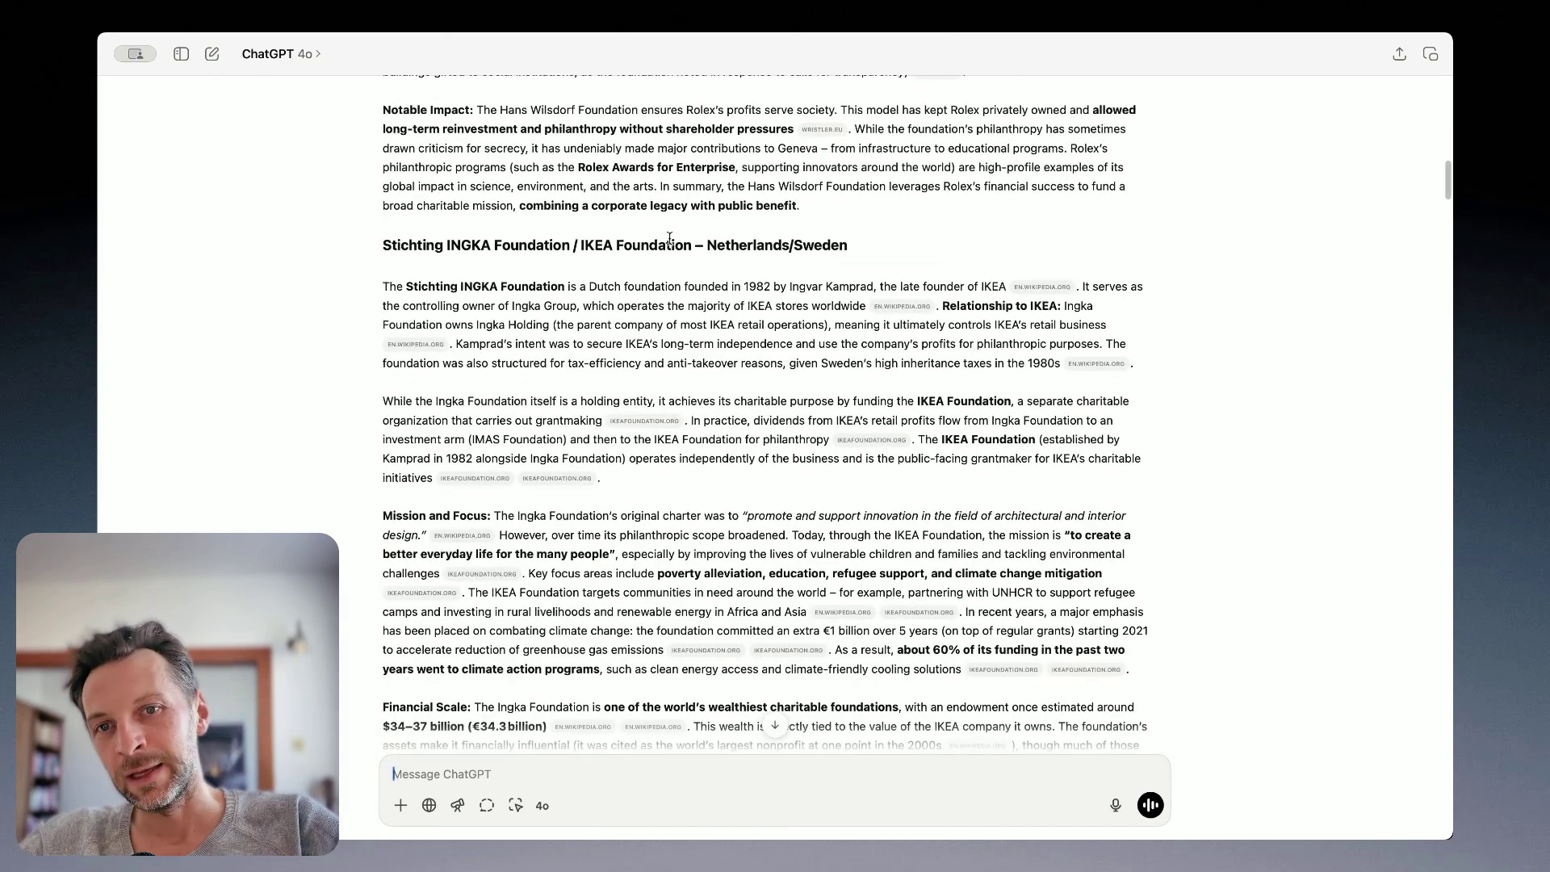
Continue past the Novo Nordisk Foundation and Robert Bosch Stiftung profiles to the Wellcome Trust – United Kingdom section
{"action": "scroll", "coordinate": [629, 325], "scroll_direction": "up", "scroll_amount": 6}
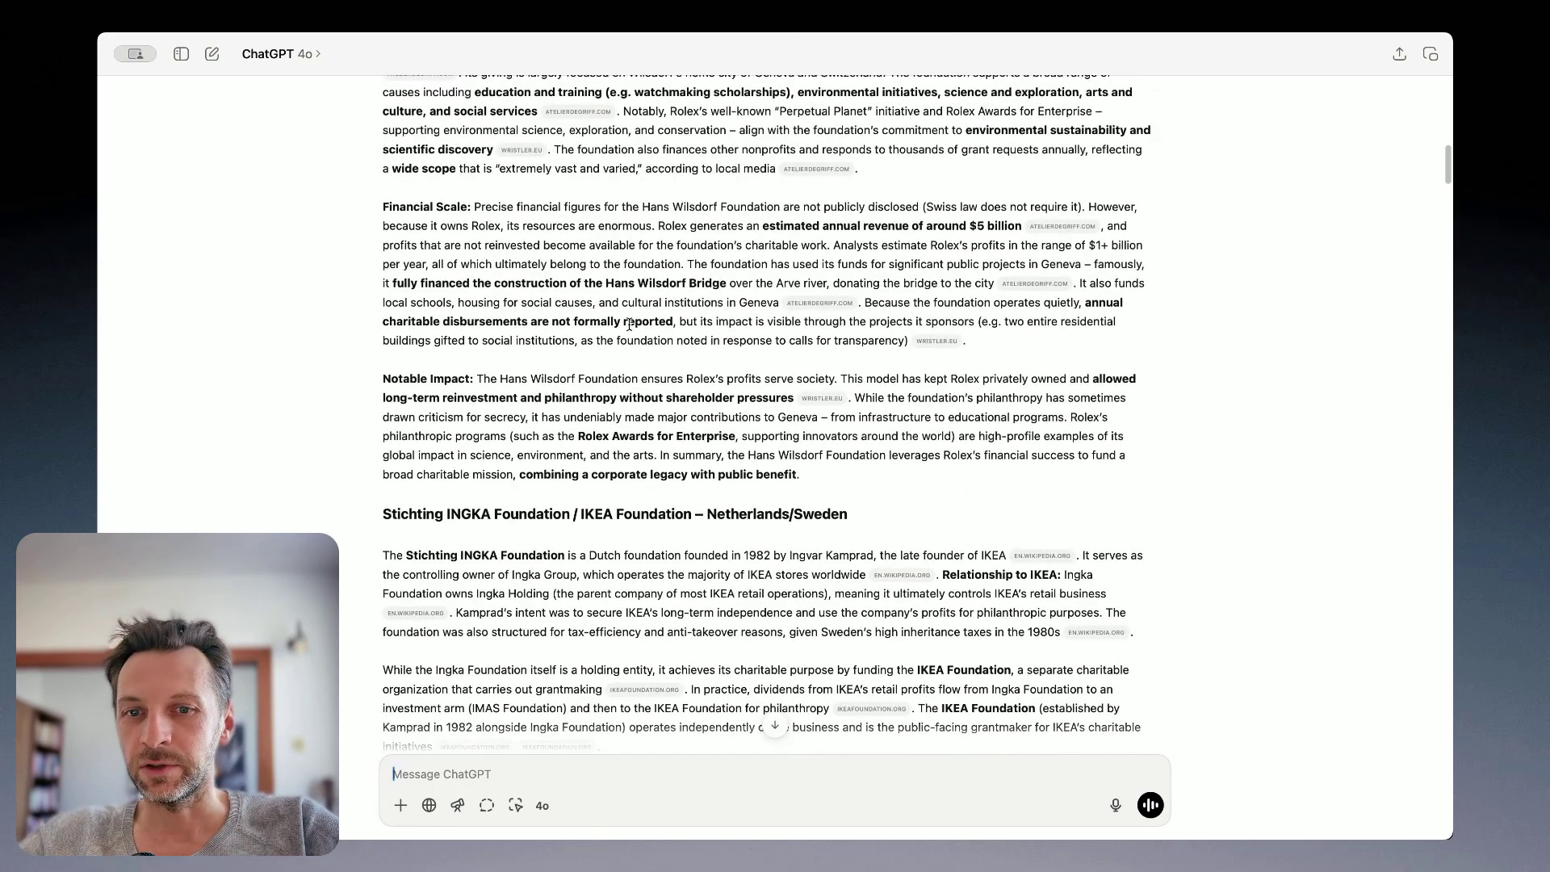
{"action": "scroll", "coordinate": [630, 327], "scroll_direction": "down", "scroll_amount": 15}
{"action": "scroll", "coordinate": [631, 330], "scroll_direction": "down", "scroll_amount": 6}
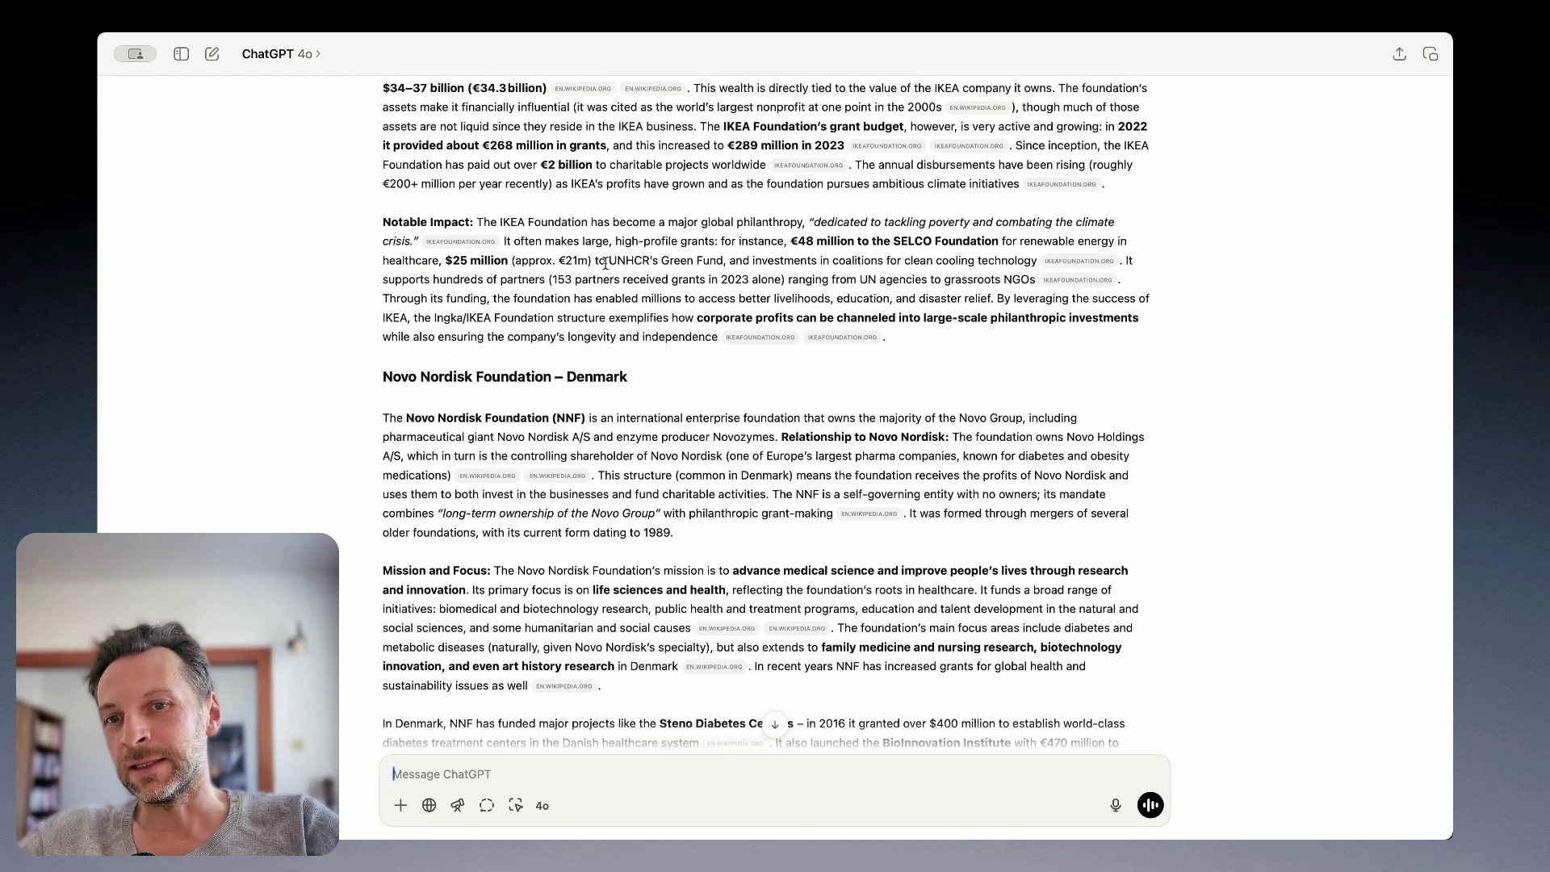
{"action": "scroll", "coordinate": [565, 266], "scroll_direction": "down", "scroll_amount": 3}
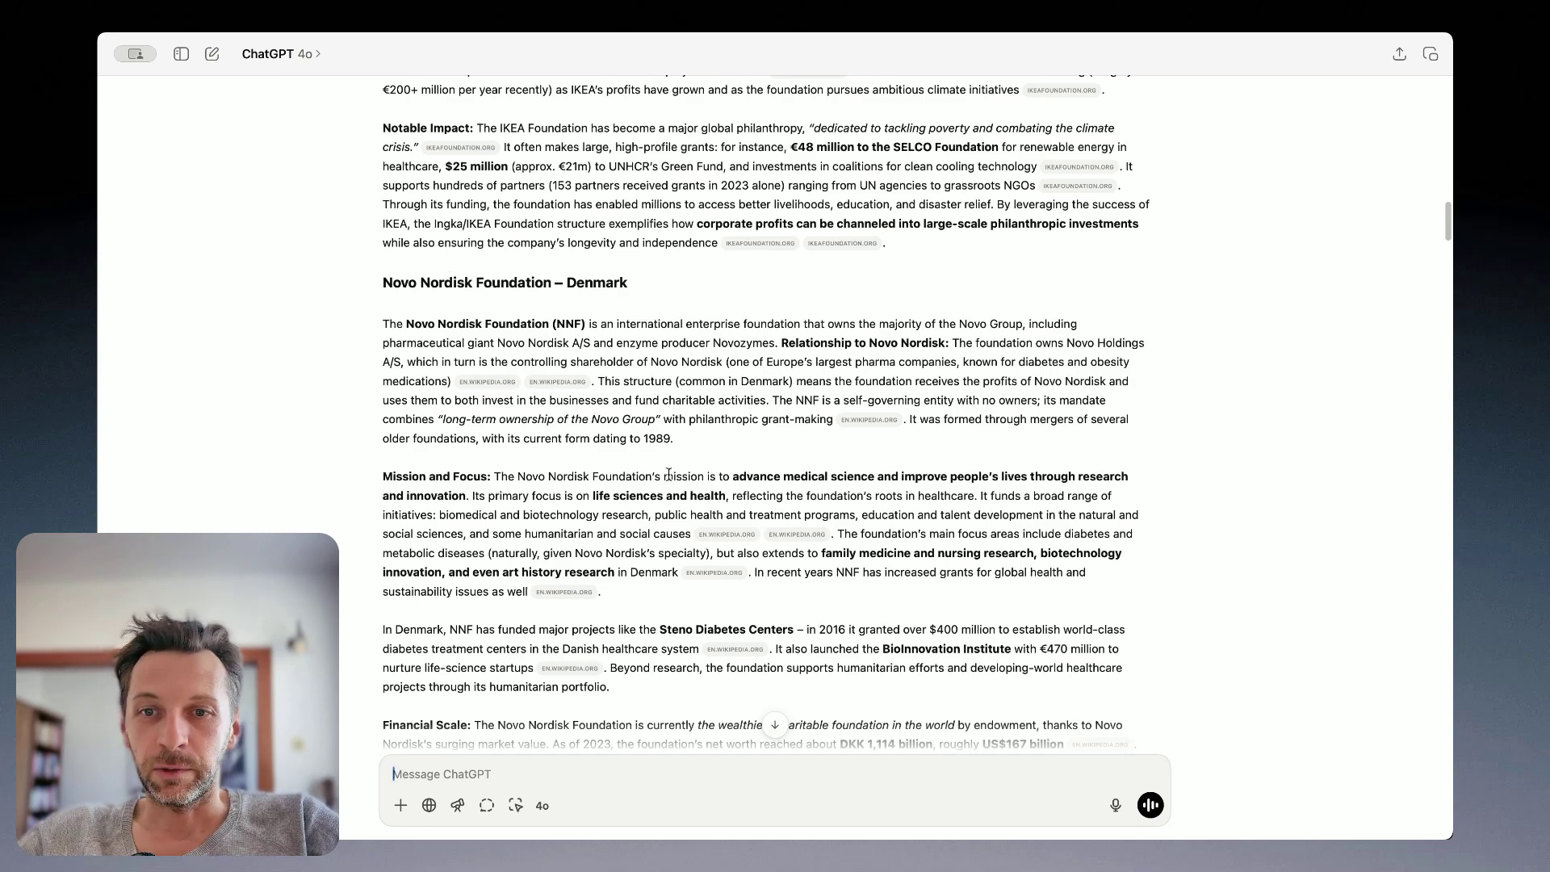
{"action": "scroll", "coordinate": [668, 474], "scroll_direction": "down", "scroll_amount": 2}
{"action": "scroll", "coordinate": [669, 475], "scroll_direction": "down", "scroll_amount": 20}
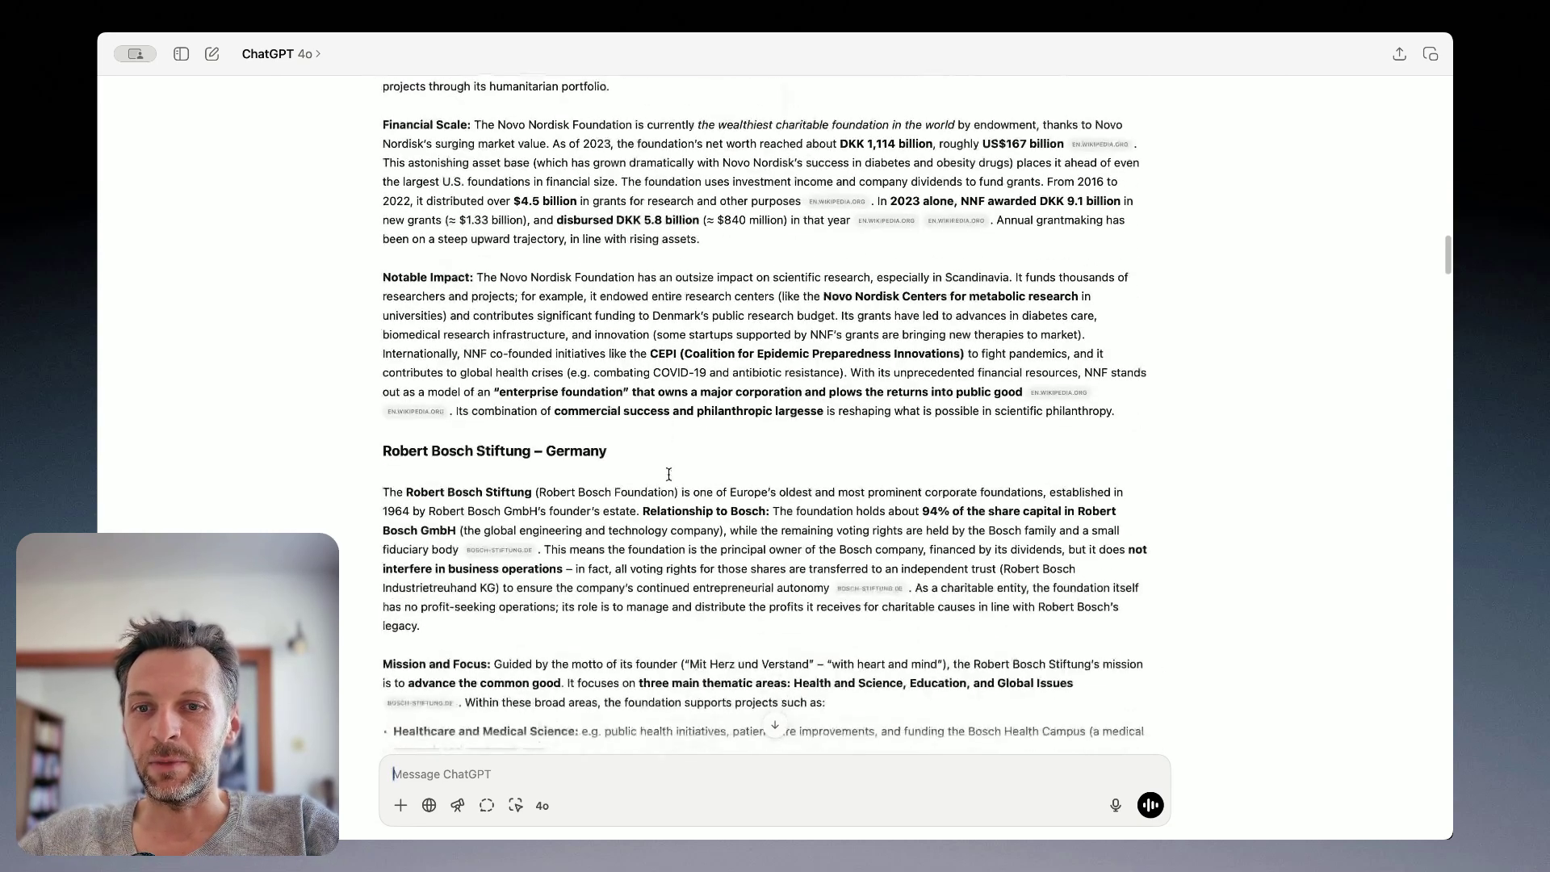
{"action": "scroll", "coordinate": [668, 474], "scroll_direction": "down", "scroll_amount": 15}
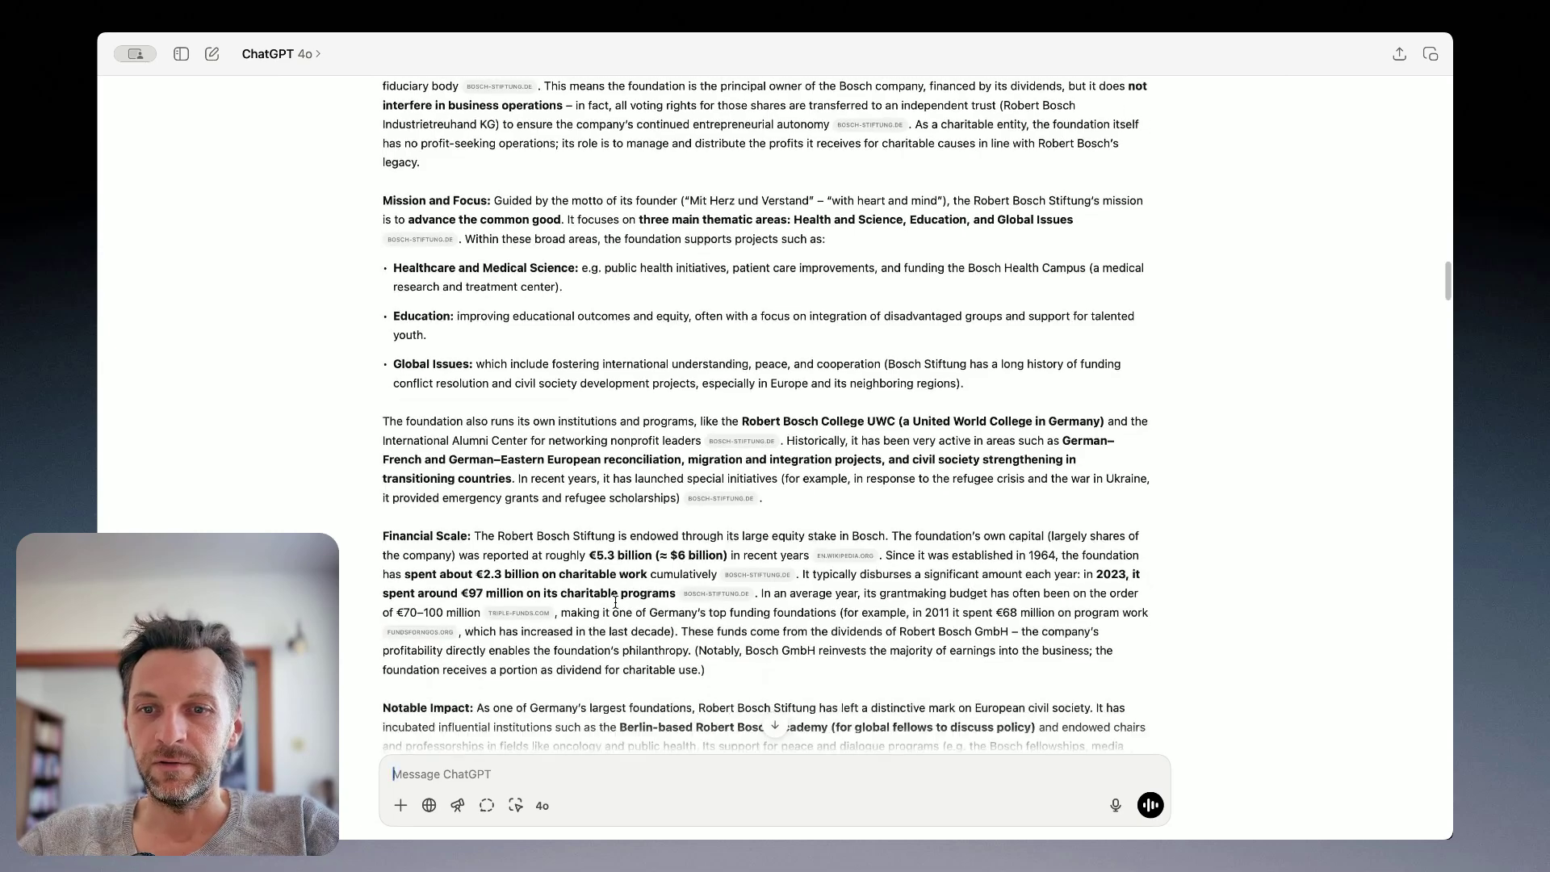
{"action": "scroll", "coordinate": [615, 601], "scroll_direction": "down", "scroll_amount": 20}
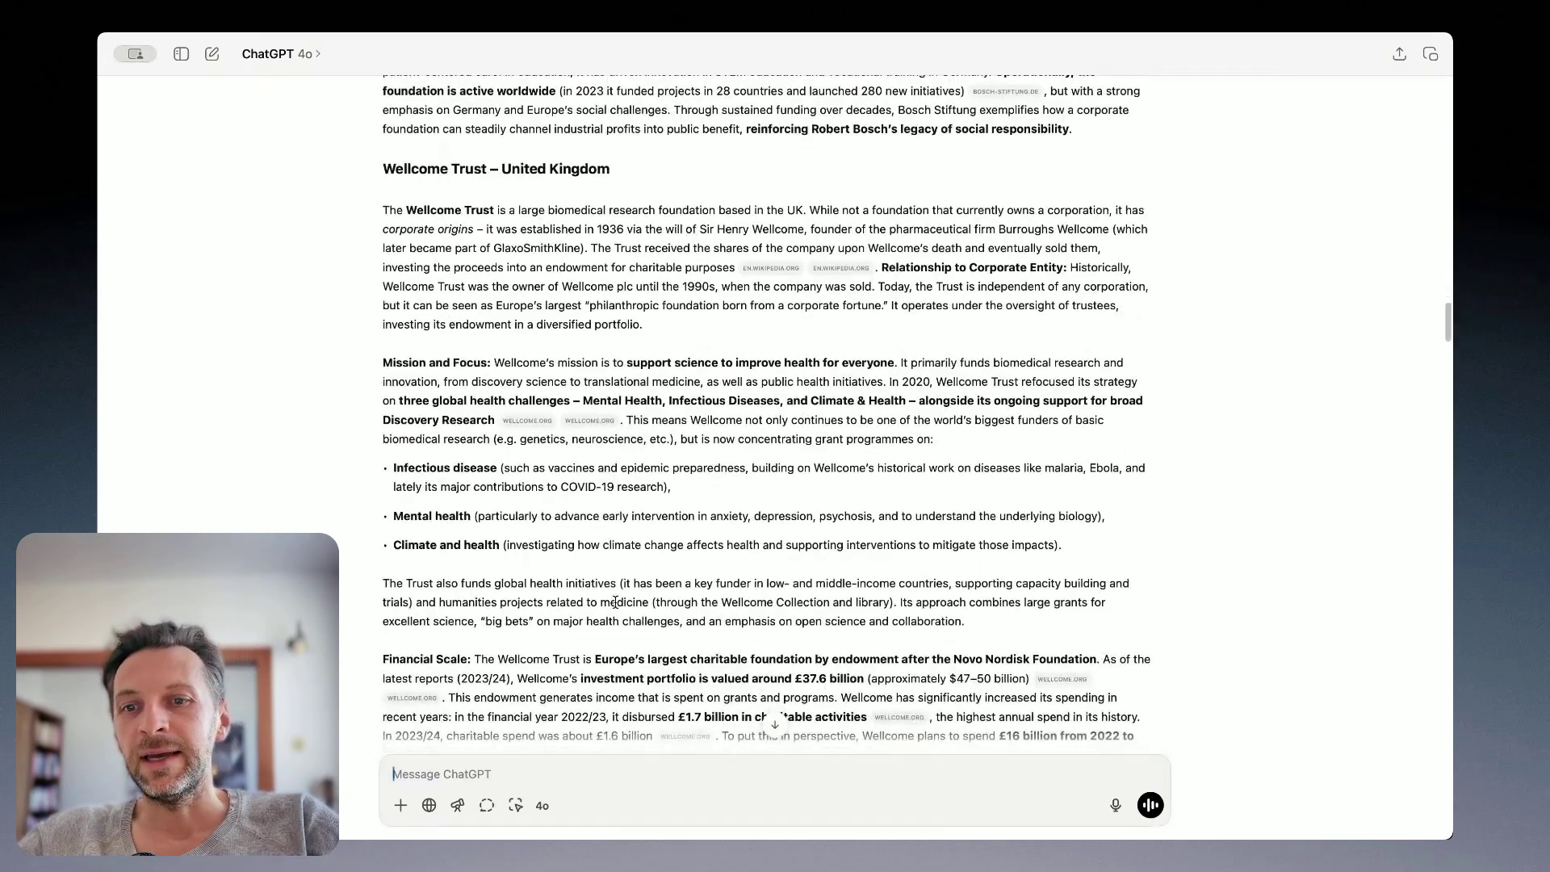
{"action": "scroll", "coordinate": [662, 483], "scroll_direction": "up", "scroll_amount": 3}
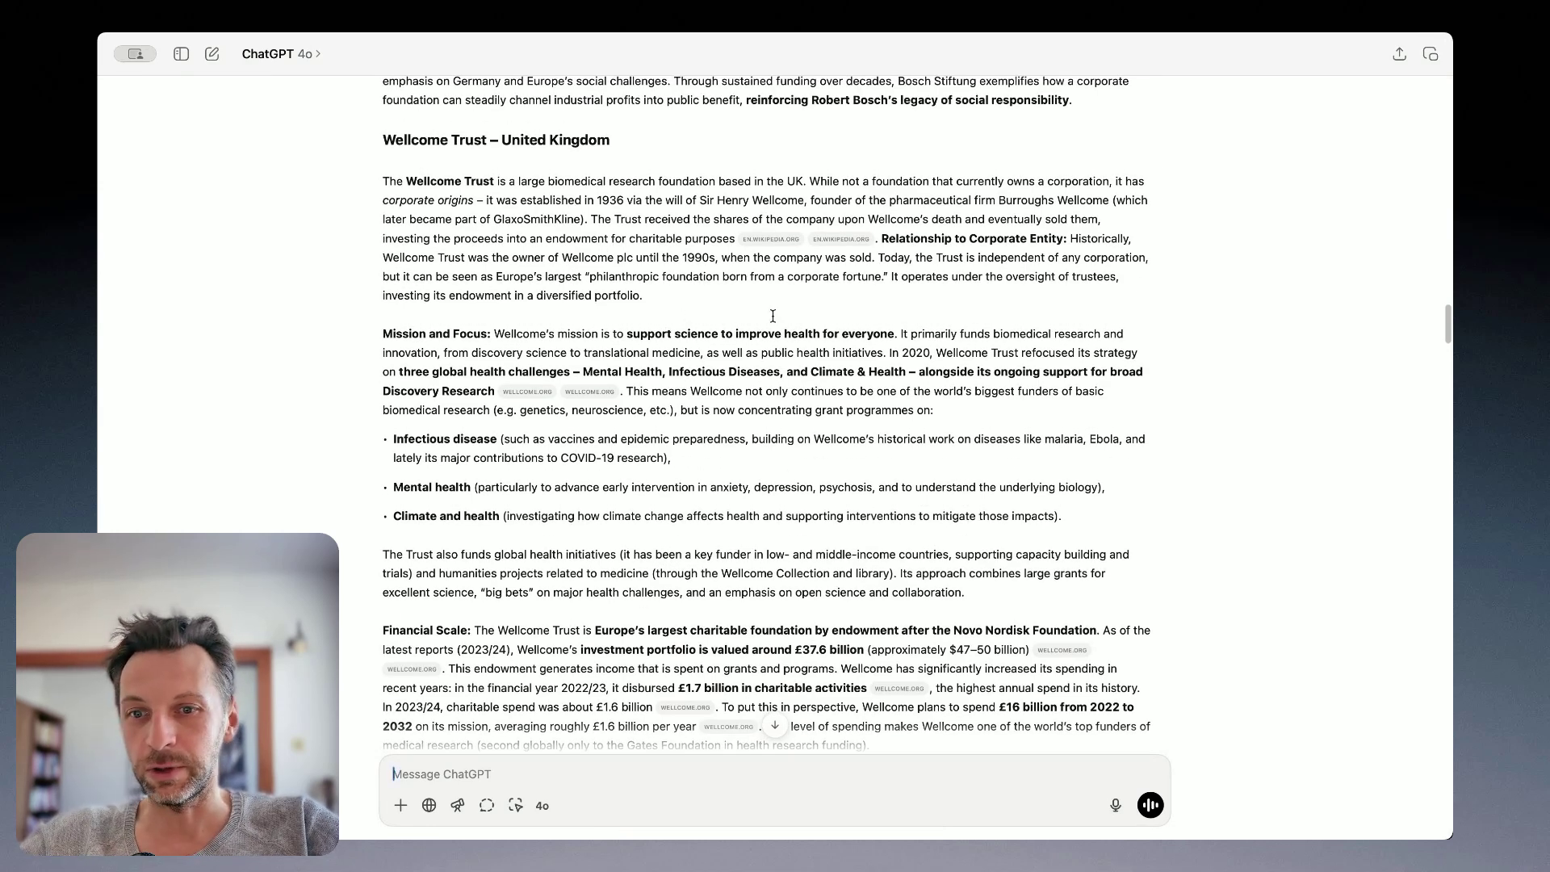
{"action": "scroll", "coordinate": [723, 321], "scroll_direction": "down", "scroll_amount": 2}
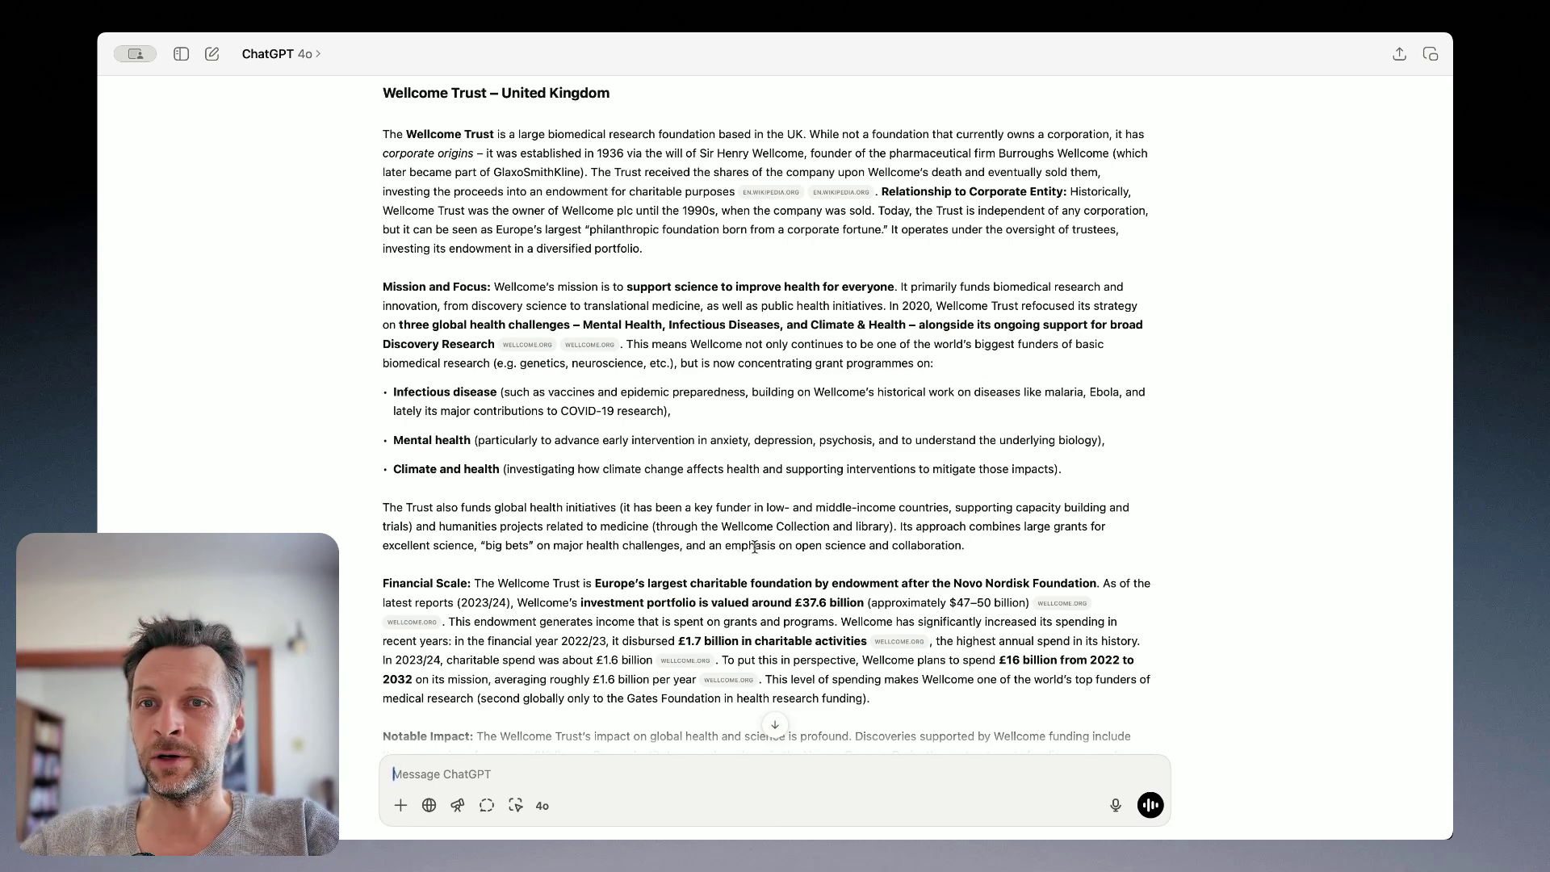
{"action": "scroll", "coordinate": [635, 376], "scroll_direction": "down", "scroll_amount": 1}
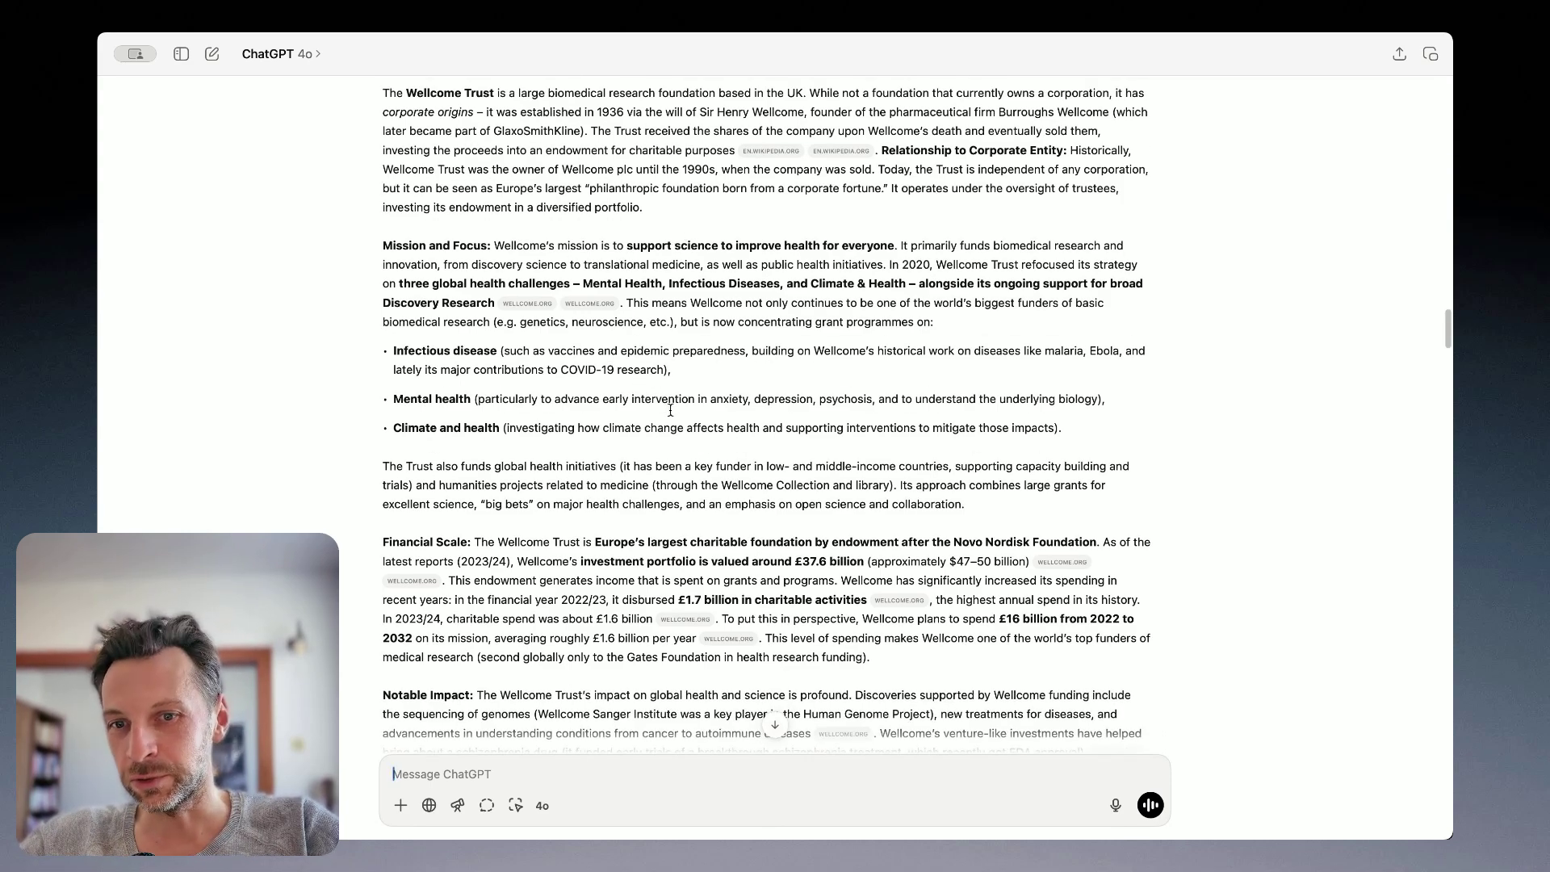
{"action": "scroll", "coordinate": [670, 411], "scroll_direction": "down", "scroll_amount": 2}
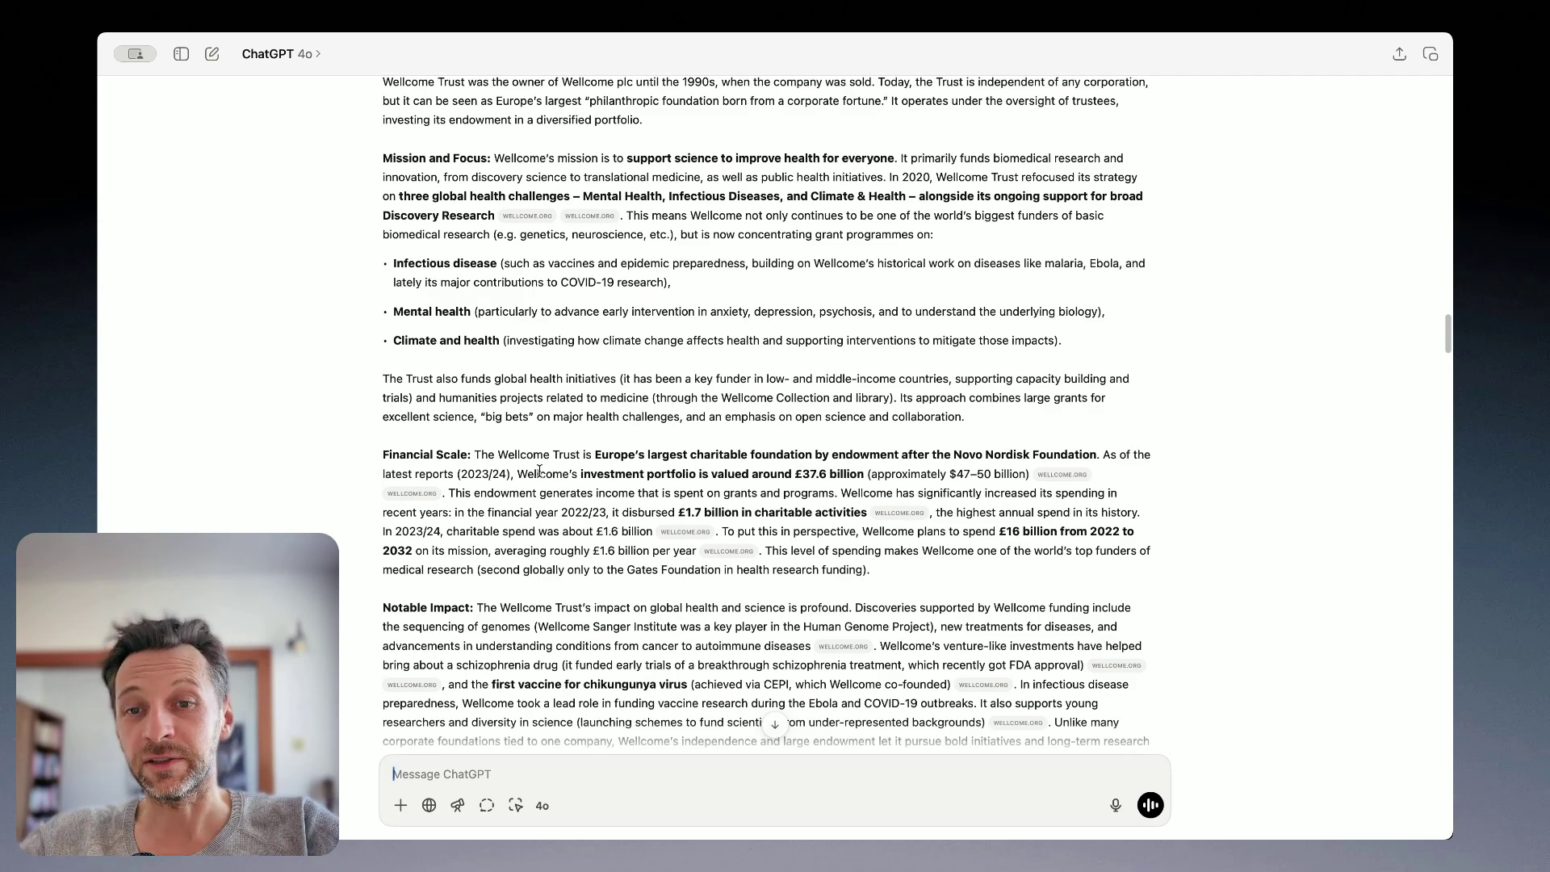
{"action": "scroll", "coordinate": [539, 472], "scroll_direction": "down", "scroll_amount": 10}
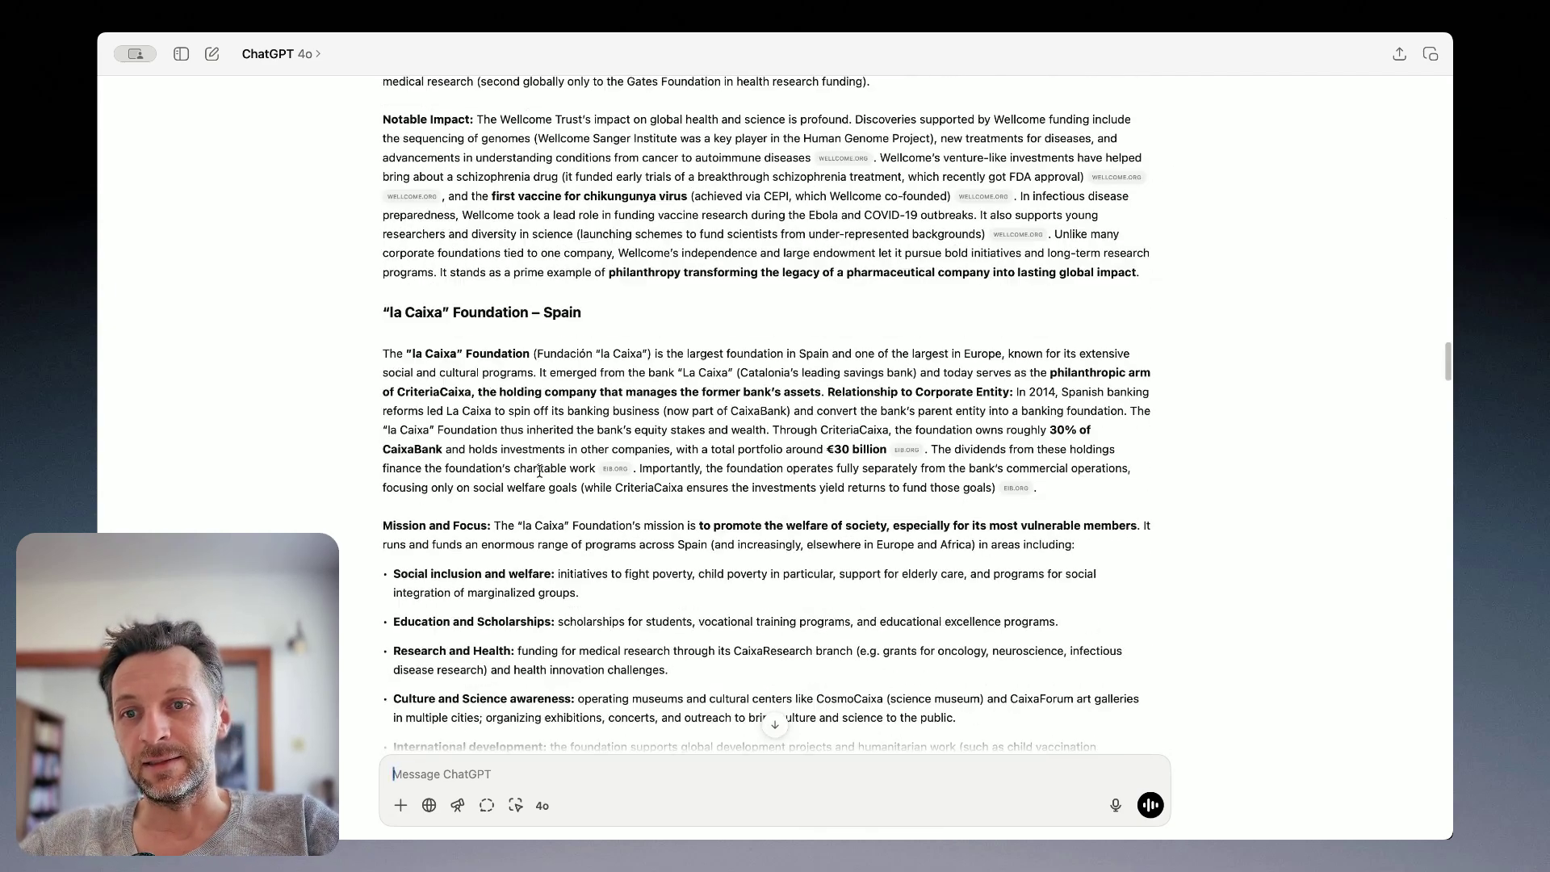
{"action": "scroll", "coordinate": [540, 471], "scroll_direction": "down", "scroll_amount": 20}
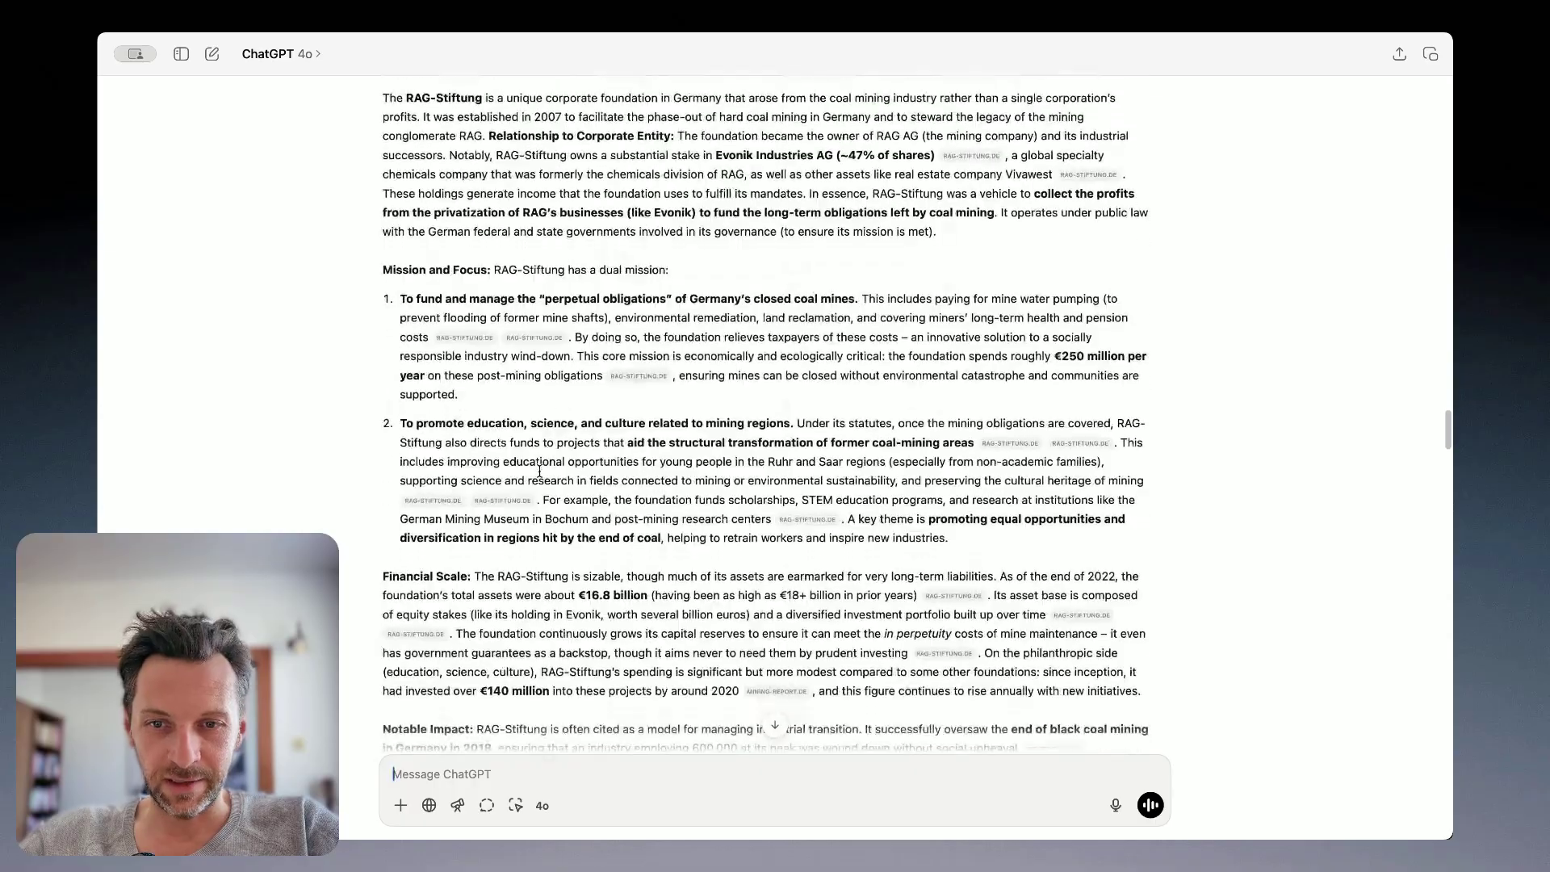
{"action": "scroll", "coordinate": [539, 472], "scroll_direction": "down", "scroll_amount": 20}
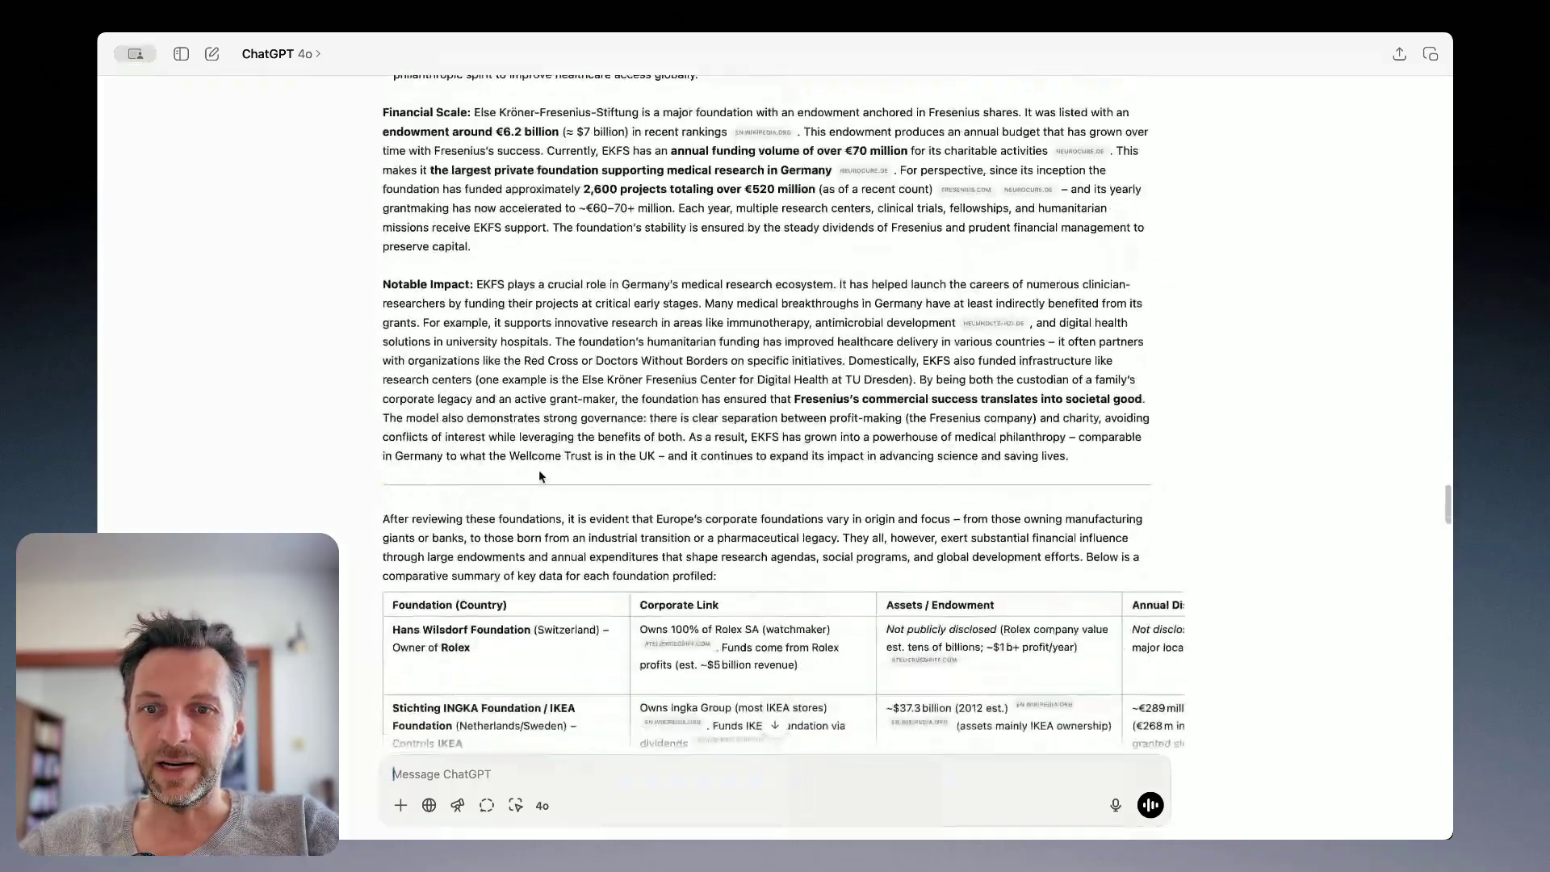
{"action": "scroll", "coordinate": [540, 474], "scroll_direction": "down", "scroll_amount": 5}
{"action": "scroll", "coordinate": [540, 471], "scroll_direction": "down", "scroll_amount": 5}
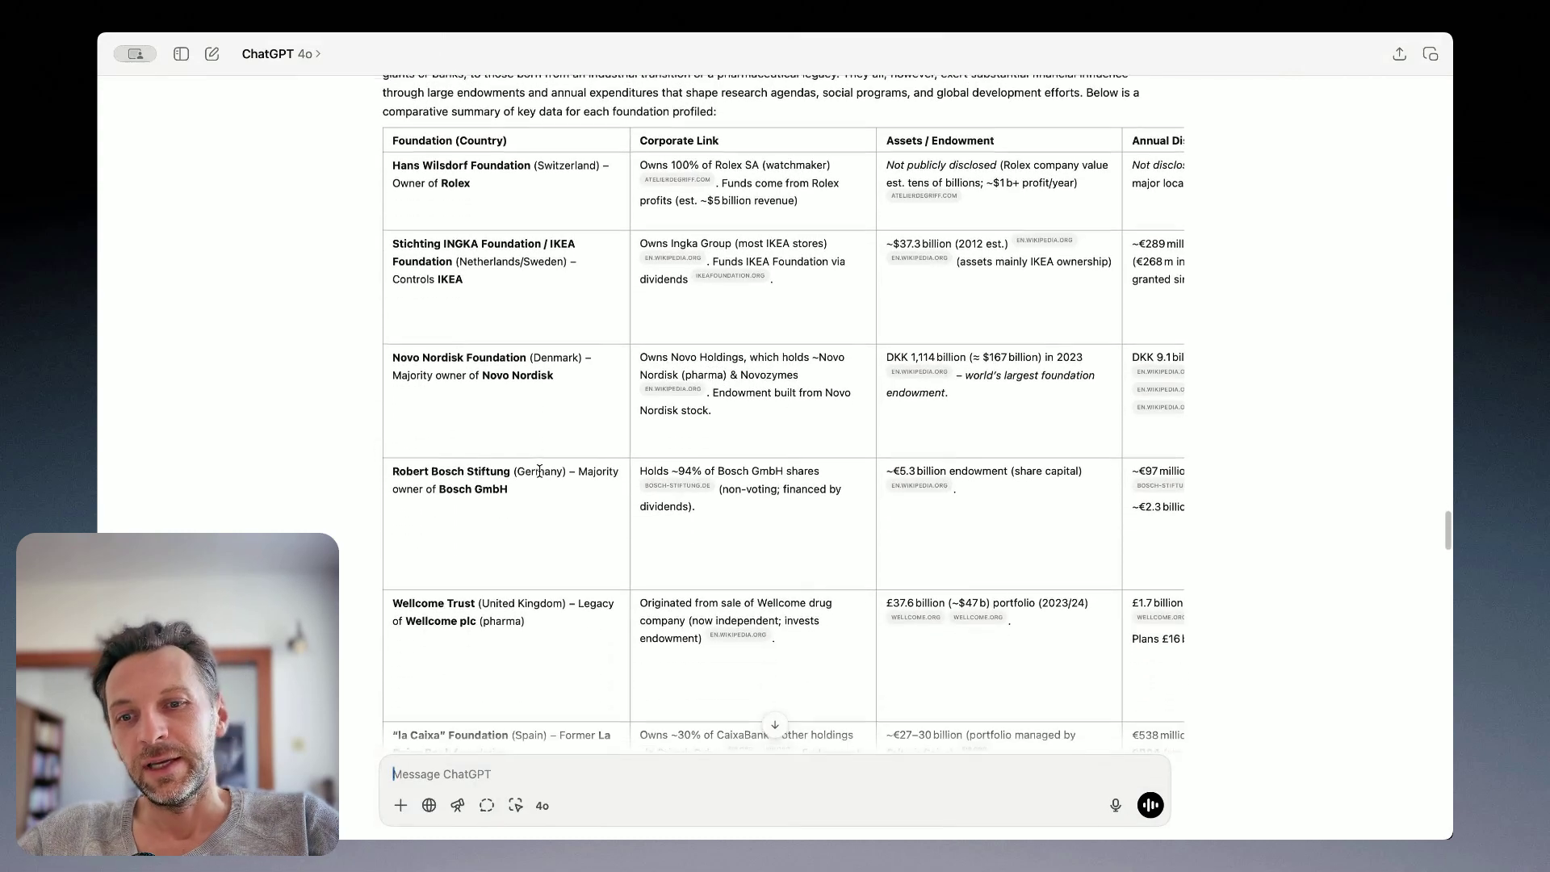
{"action": "scroll", "coordinate": [759, 386], "scroll_direction": "right", "scroll_amount": 2}
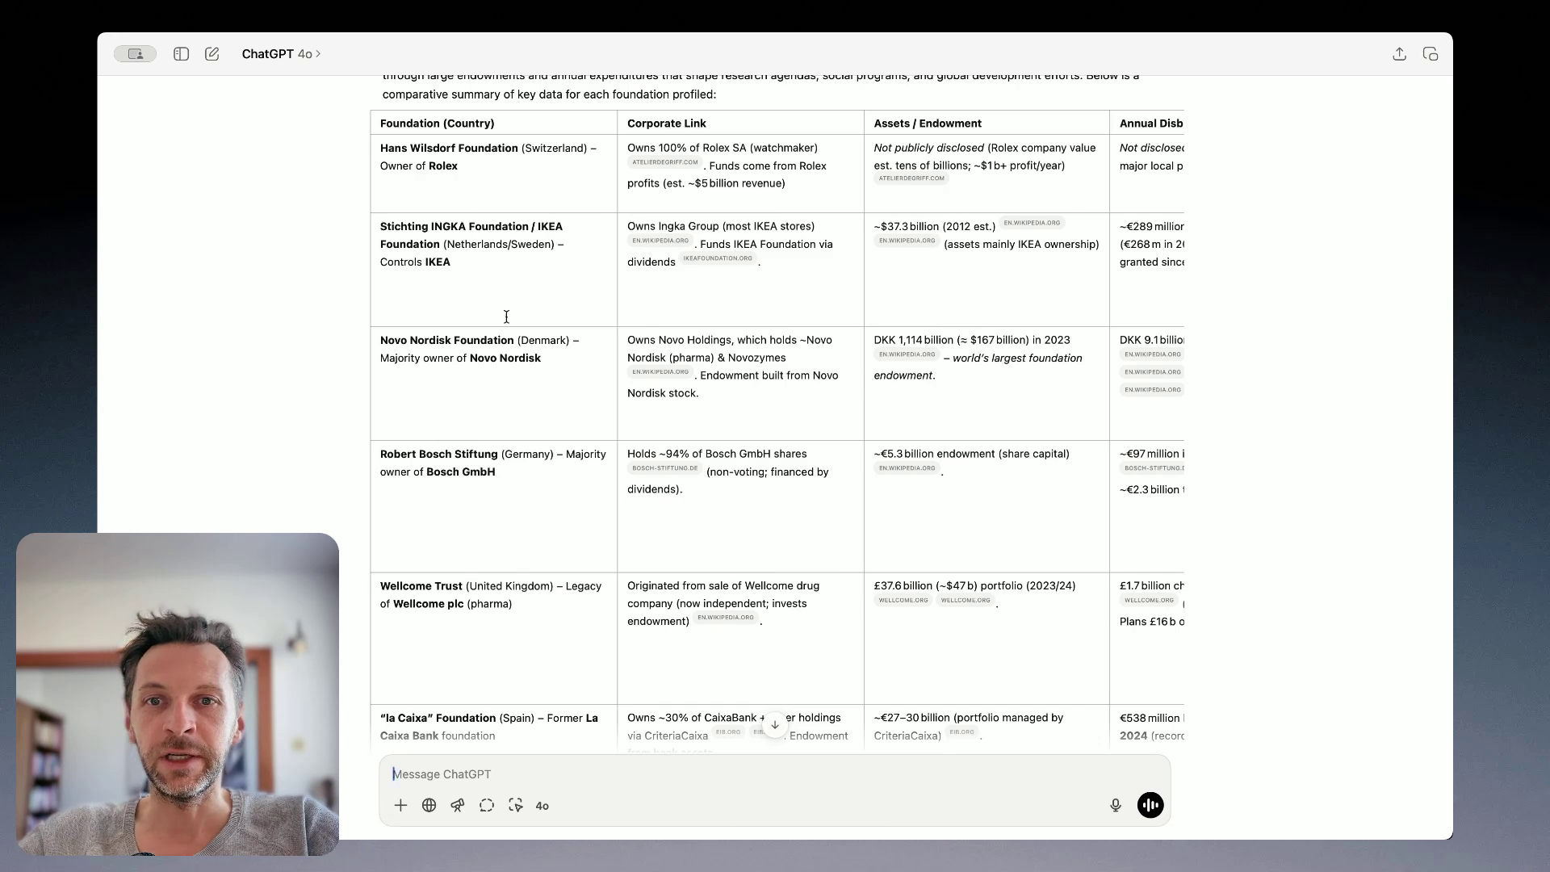
{"action": "scroll", "coordinate": [507, 316], "scroll_direction": "up", "scroll_amount": 1}
{"action": "scroll", "coordinate": [507, 317], "scroll_direction": "down", "scroll_amount": 1}
{"action": "scroll", "coordinate": [650, 333], "scroll_direction": "right", "scroll_amount": 4}
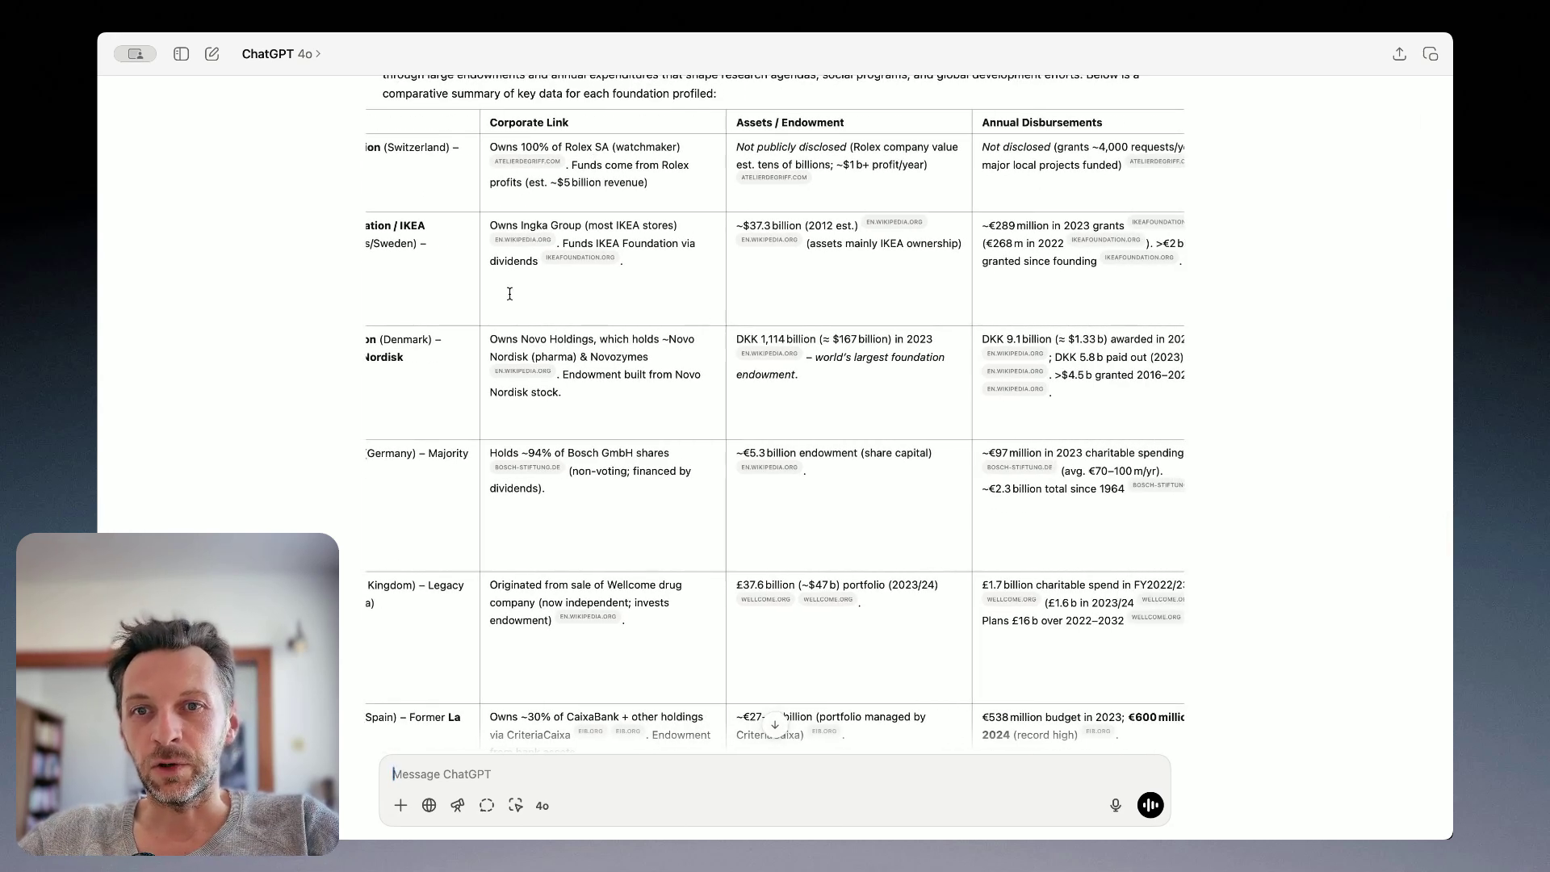
{"action": "scroll", "coordinate": [510, 294], "scroll_direction": "left", "scroll_amount": 3}
{"action": "scroll", "coordinate": [510, 294], "scroll_direction": "left", "scroll_amount": 1}
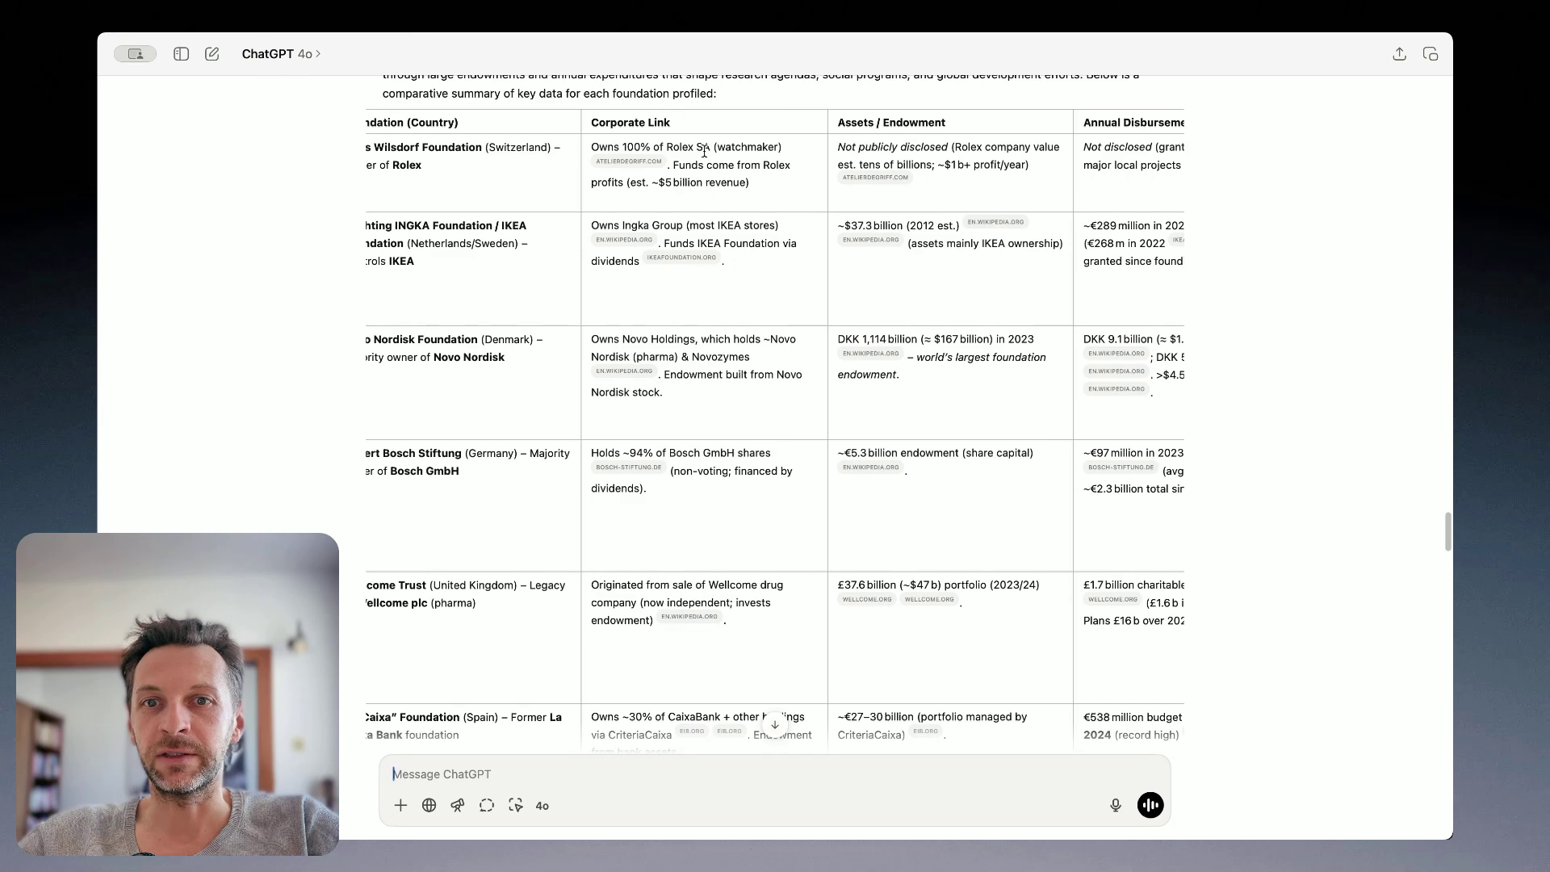
{"action": "scroll", "coordinate": [642, 194], "scroll_direction": "right", "scroll_amount": 10}
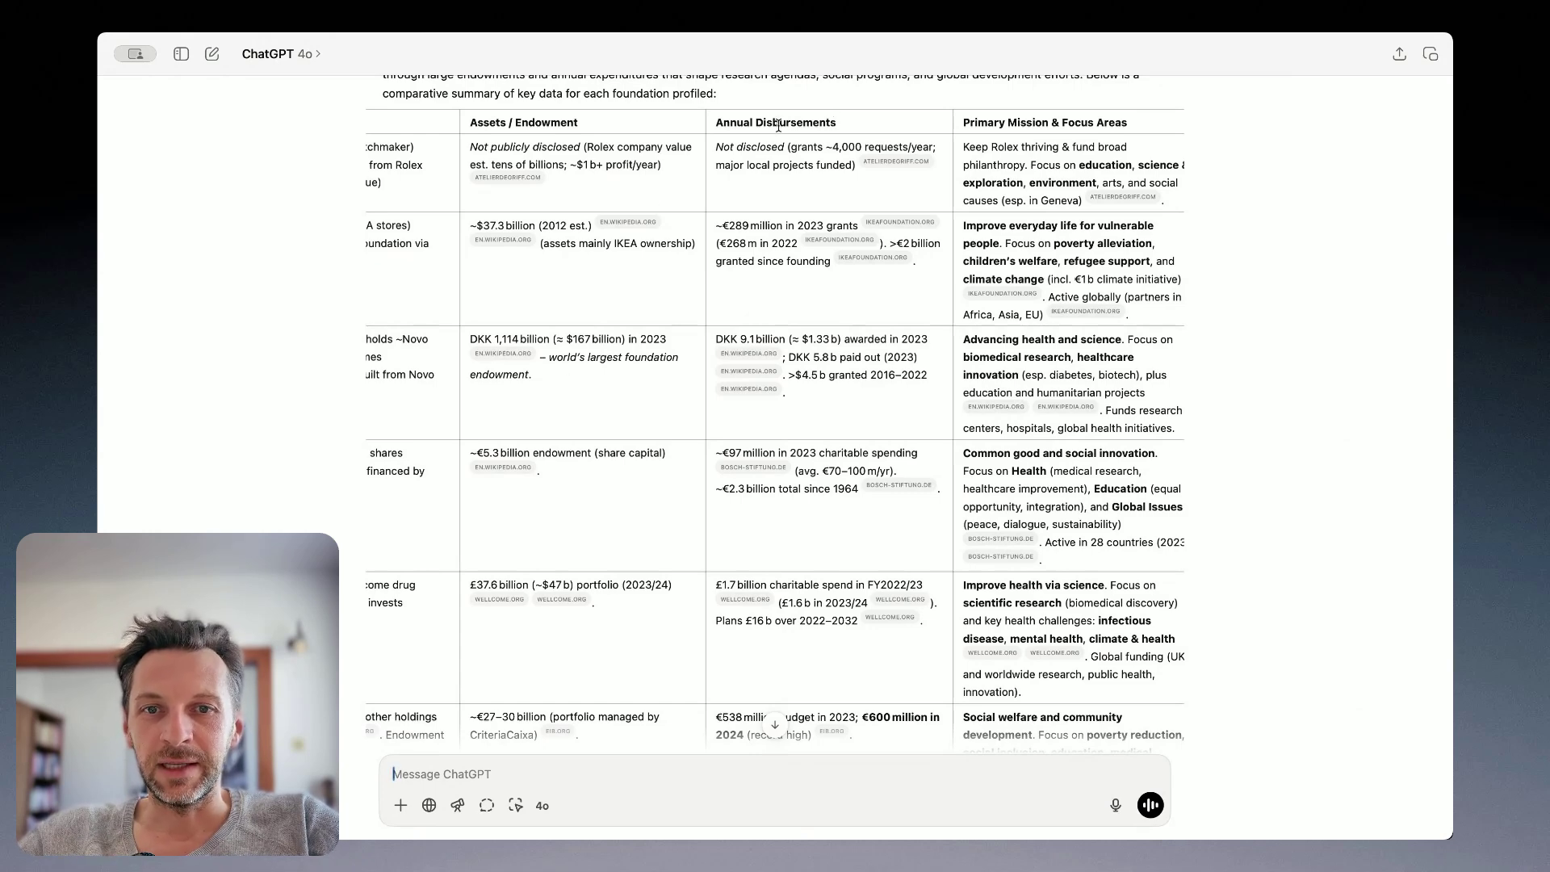
{"action": "scroll", "coordinate": [784, 226], "scroll_direction": "right", "scroll_amount": 2}
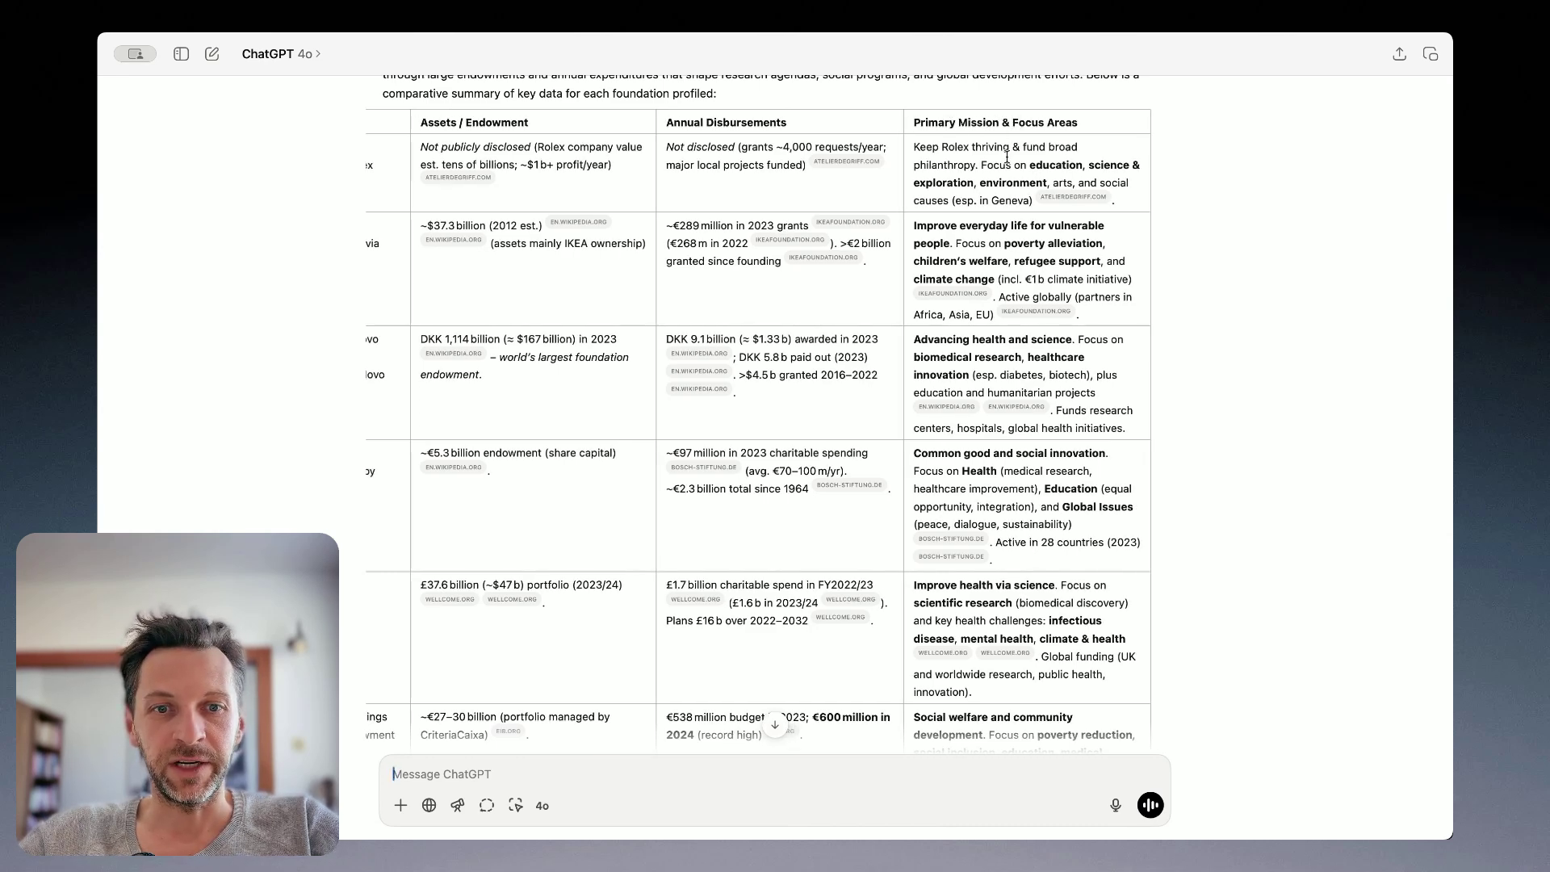
{"action": "scroll", "coordinate": [1007, 156], "scroll_direction": "down", "scroll_amount": 8}
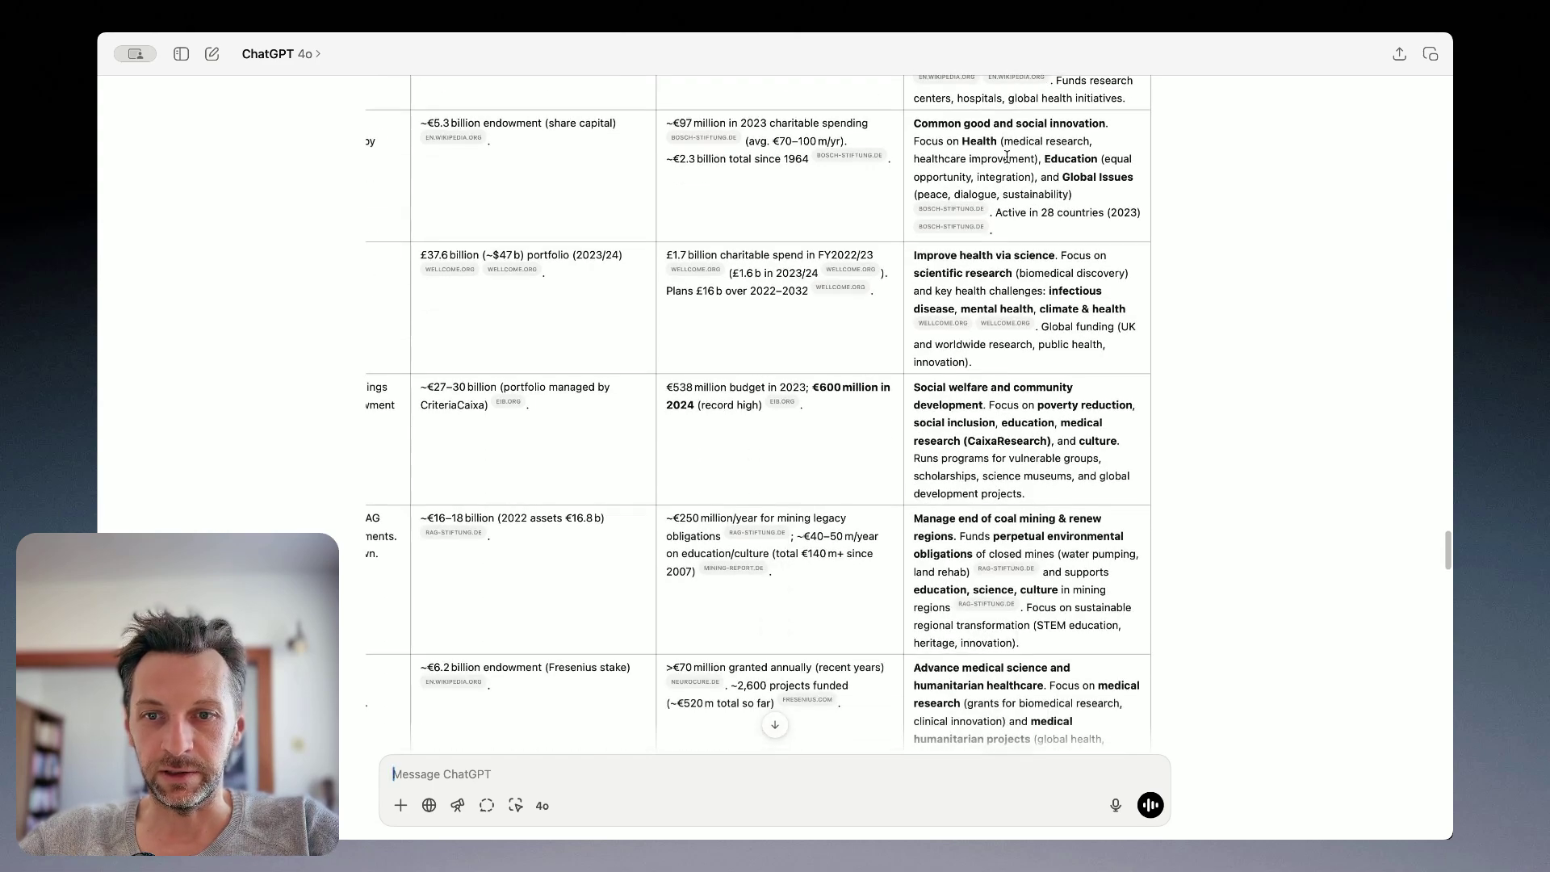
{"action": "scroll", "coordinate": [1007, 156], "scroll_direction": "down", "scroll_amount": 4}
{"action": "scroll", "coordinate": [822, 328], "scroll_direction": "left", "scroll_amount": 10}
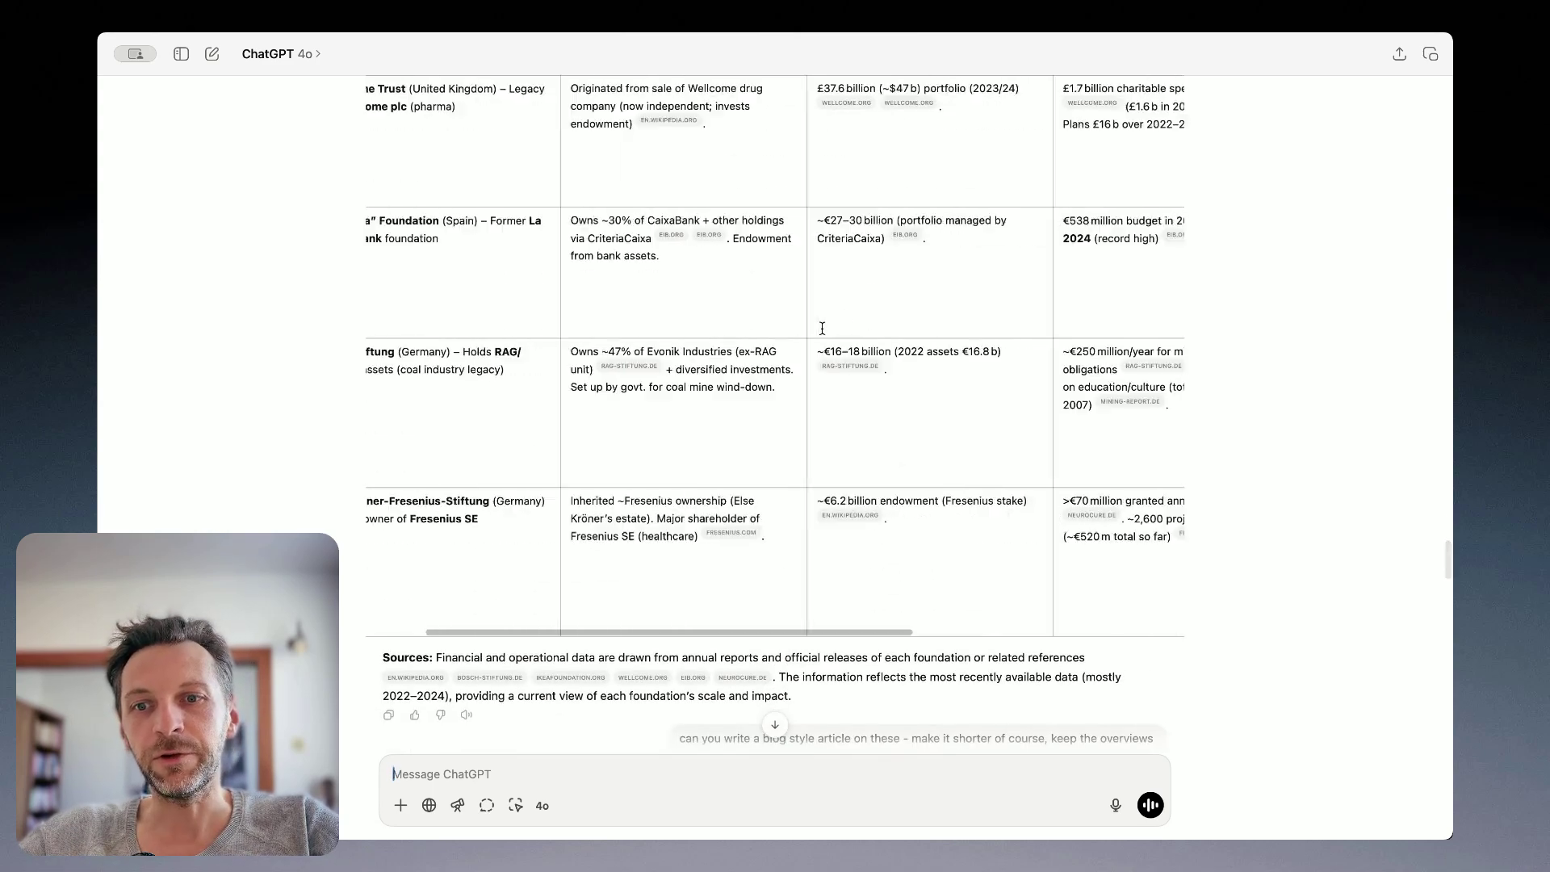
{"action": "scroll", "coordinate": [822, 328], "scroll_direction": "up", "scroll_amount": 8}
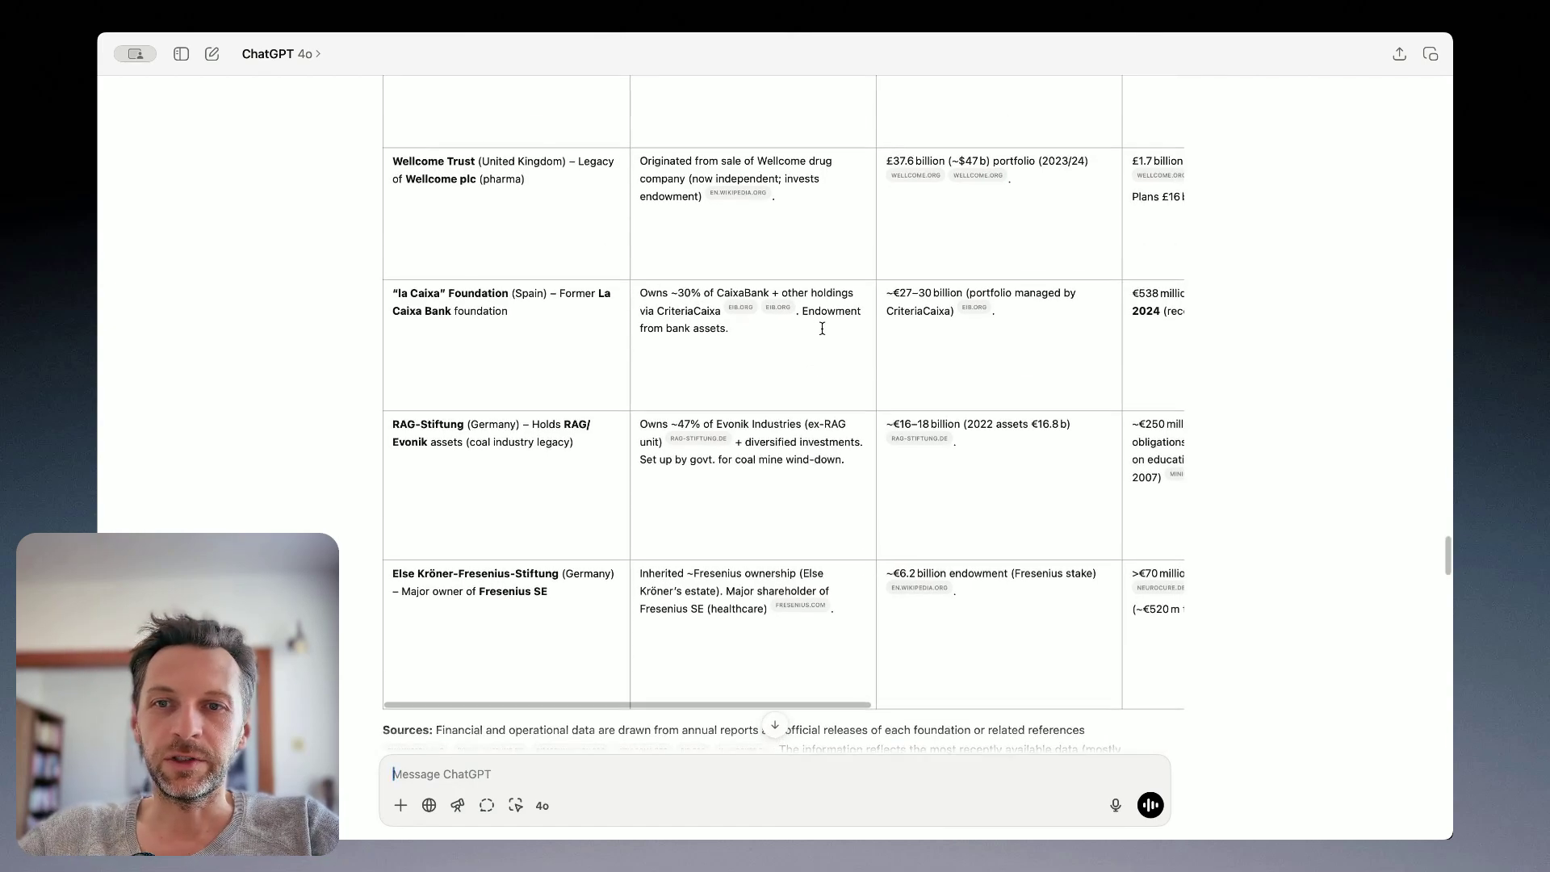
{"action": "scroll", "coordinate": [822, 328], "scroll_direction": "up", "scroll_amount": 8}
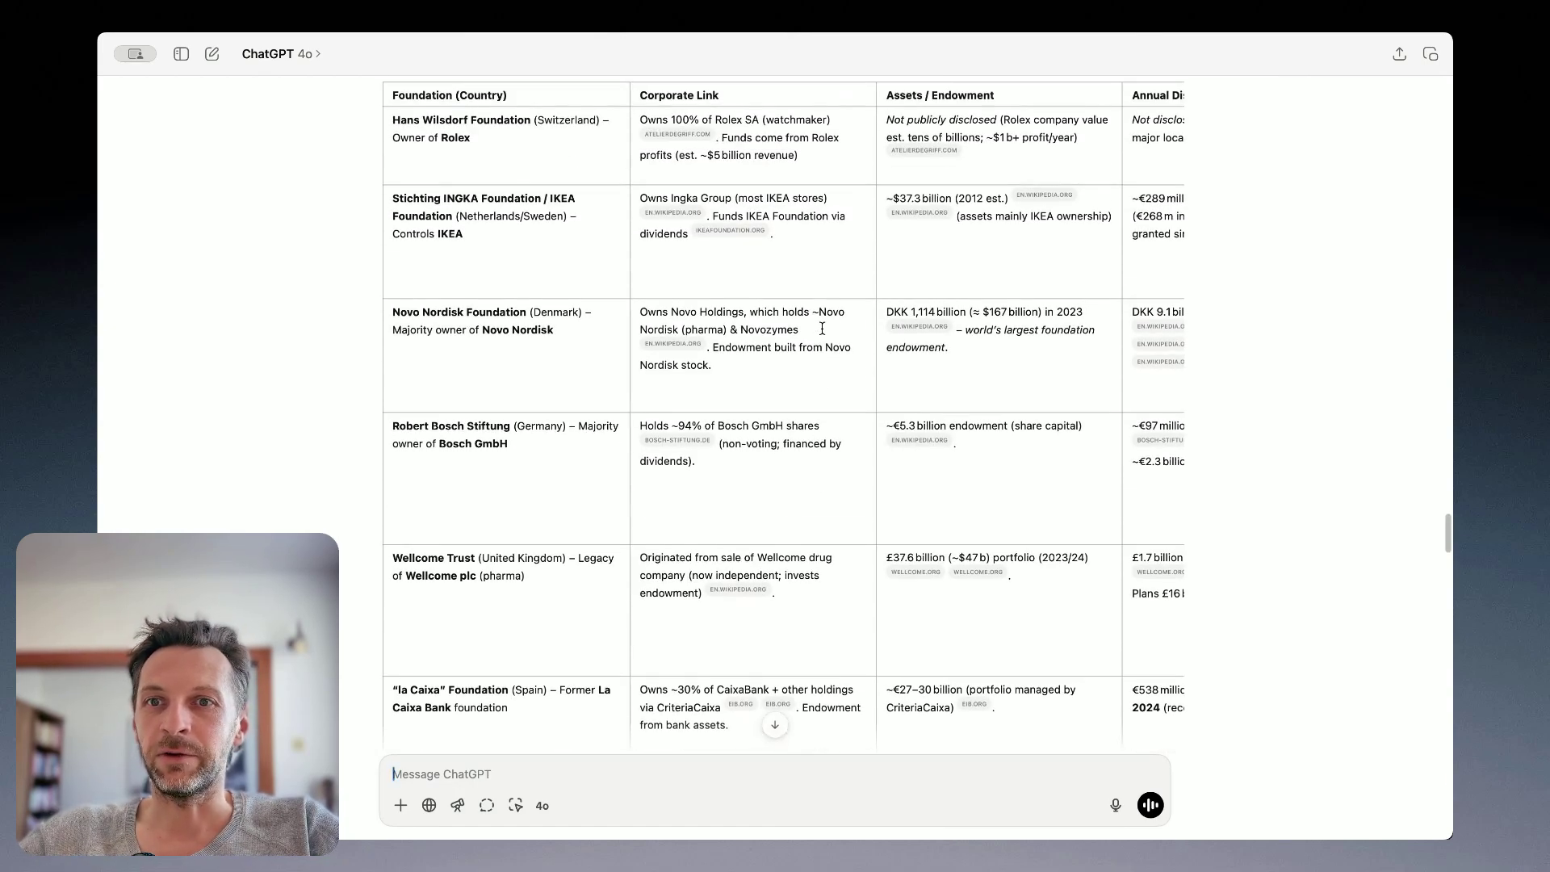
{"action": "scroll", "coordinate": [807, 355], "scroll_direction": "up", "scroll_amount": 20}
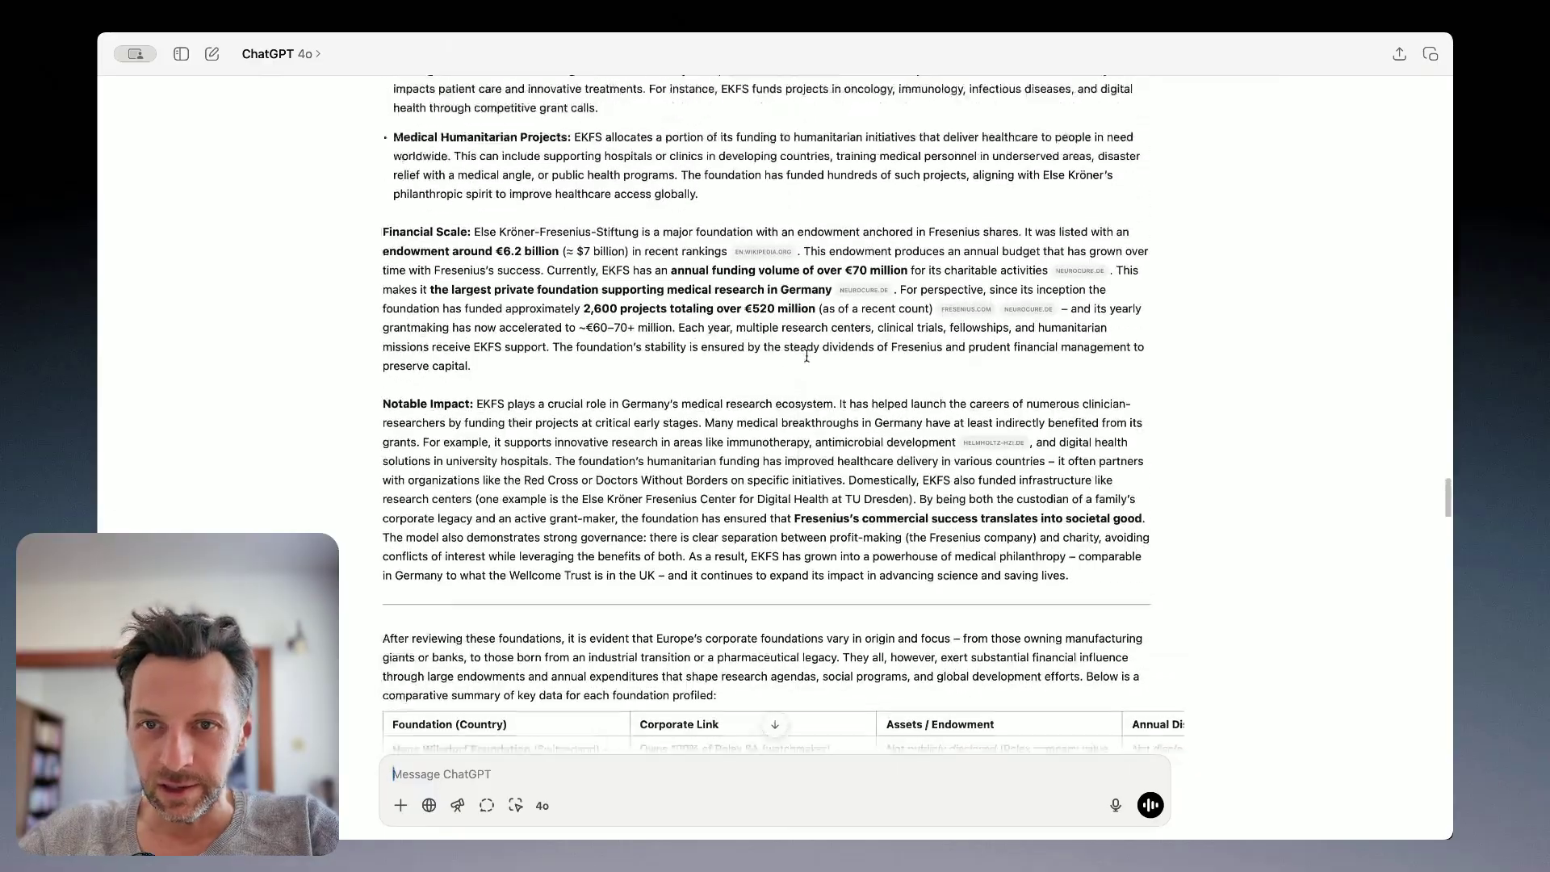
{"action": "scroll", "coordinate": [807, 356], "scroll_direction": "up", "scroll_amount": 20}
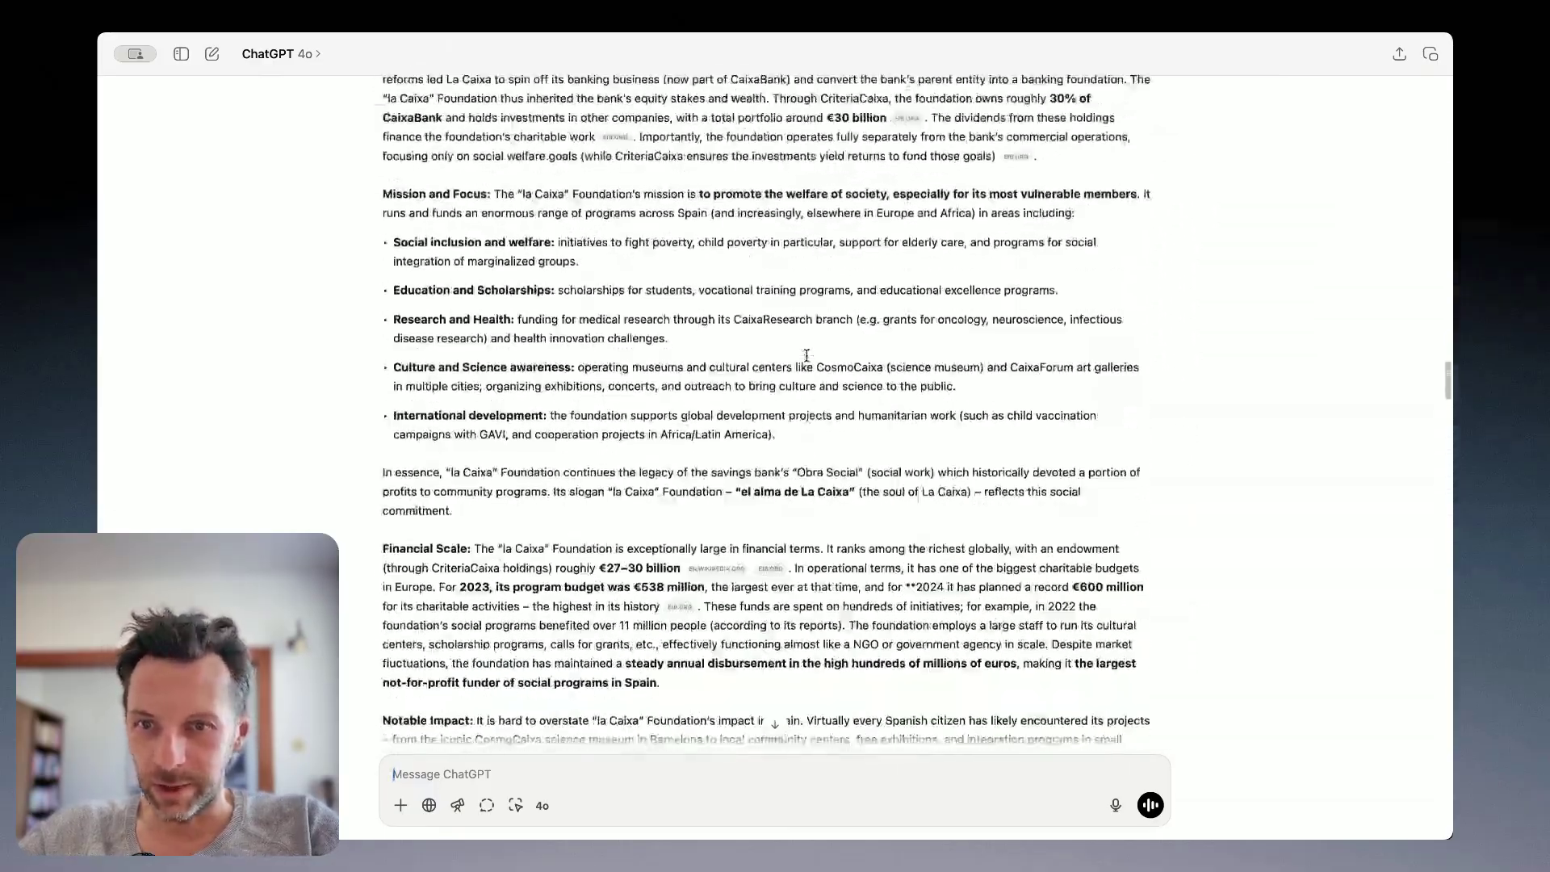
{"action": "scroll", "coordinate": [806, 355], "scroll_direction": "up", "scroll_amount": 20}
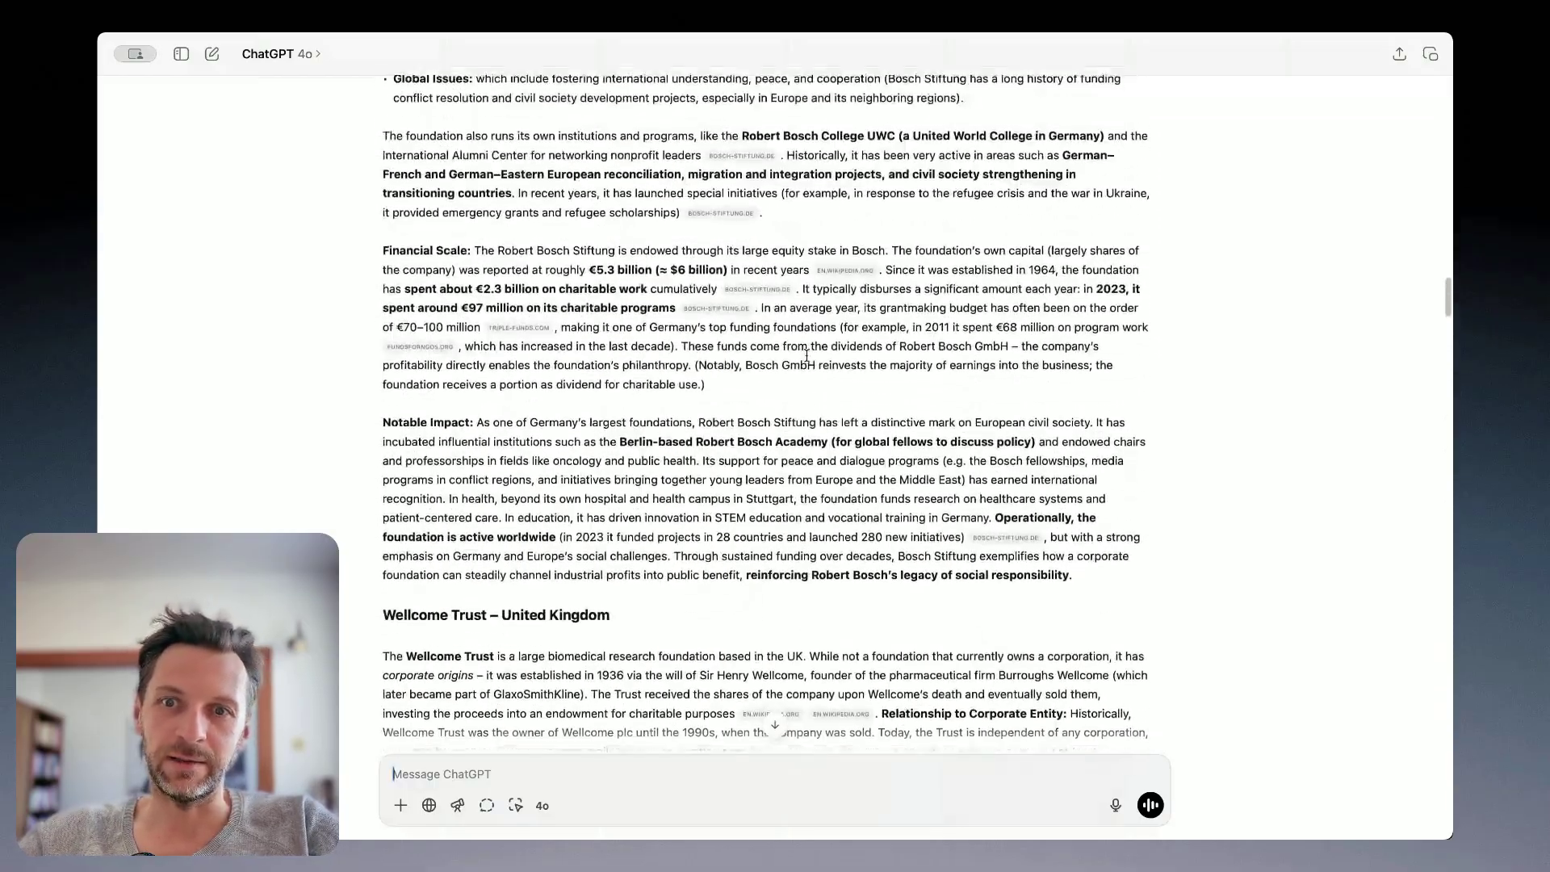
{"action": "scroll", "coordinate": [807, 356], "scroll_direction": "up", "scroll_amount": 20}
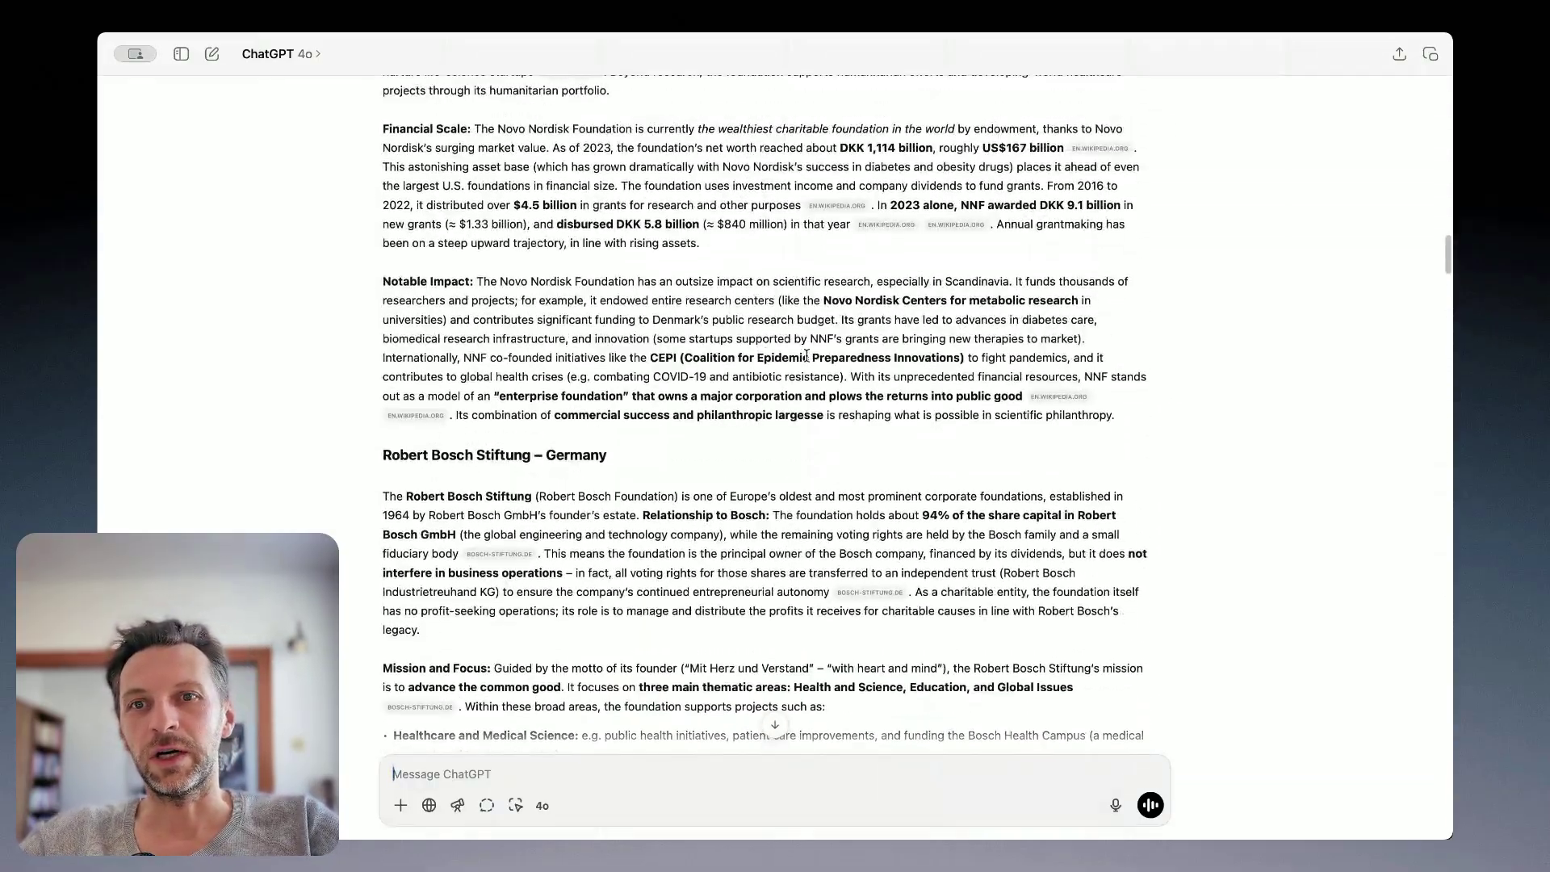
{"action": "scroll", "coordinate": [807, 355], "scroll_direction": "up", "scroll_amount": 20}
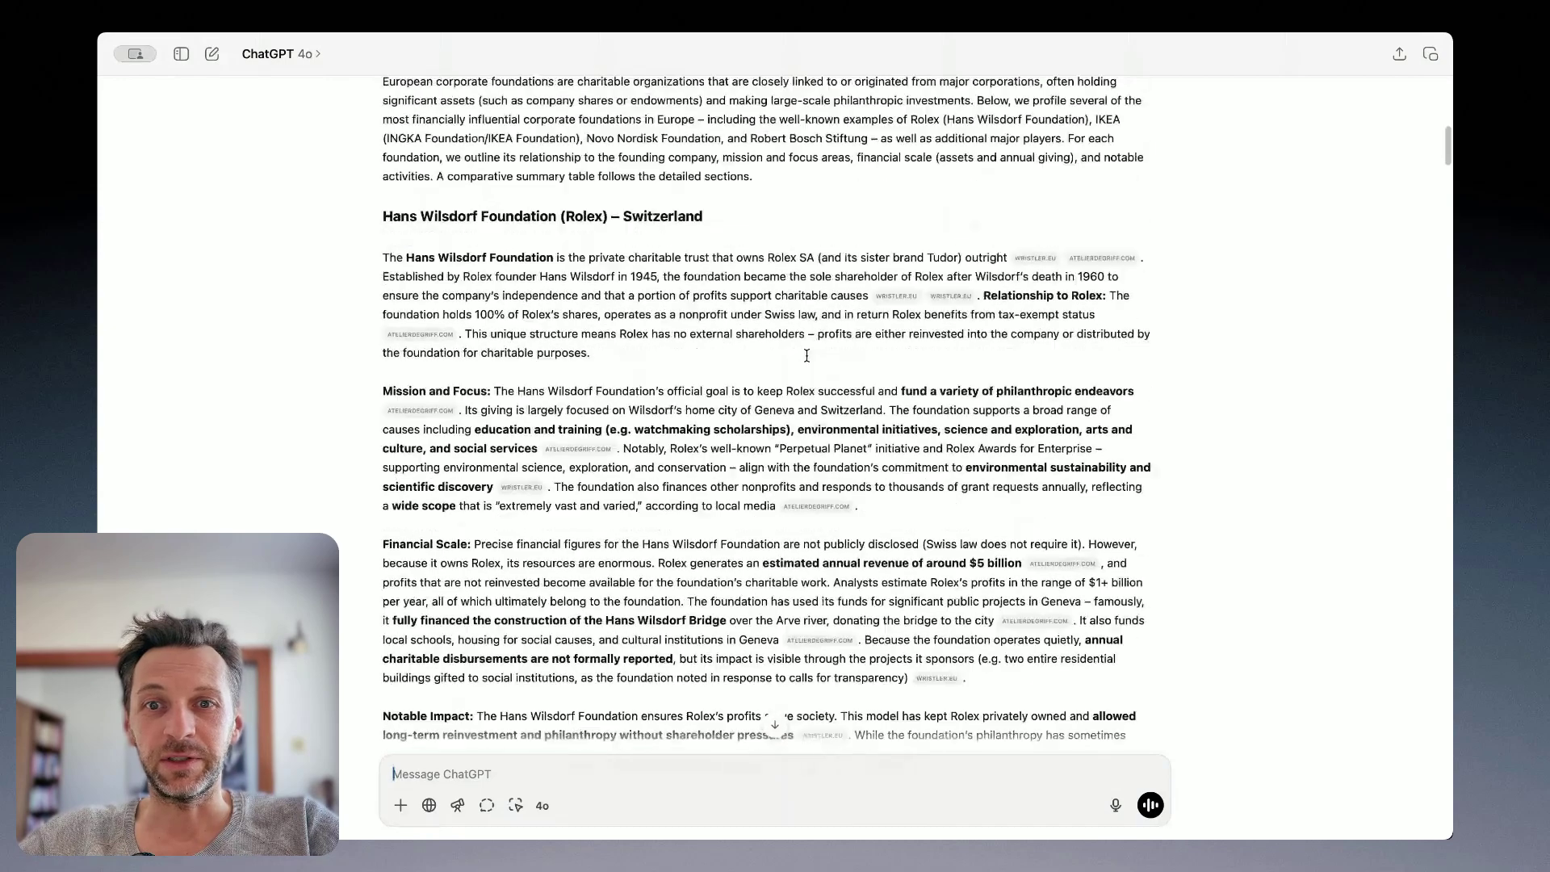
{"action": "scroll", "coordinate": [806, 355], "scroll_direction": "up", "scroll_amount": 3}
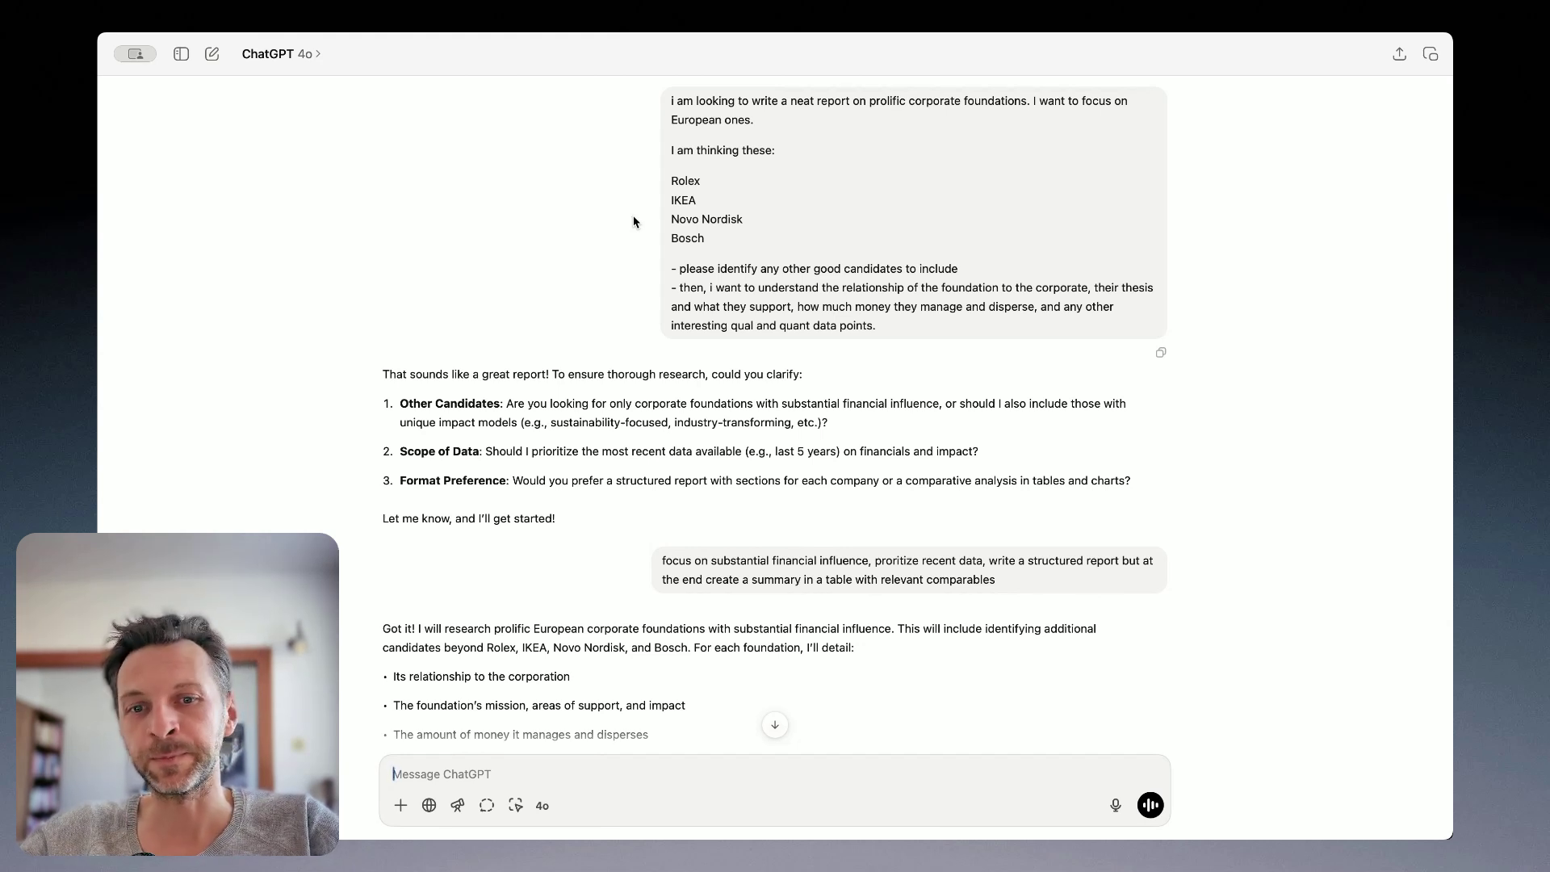
{"action": "scroll", "coordinate": [652, 328], "scroll_direction": "down", "scroll_amount": 3}
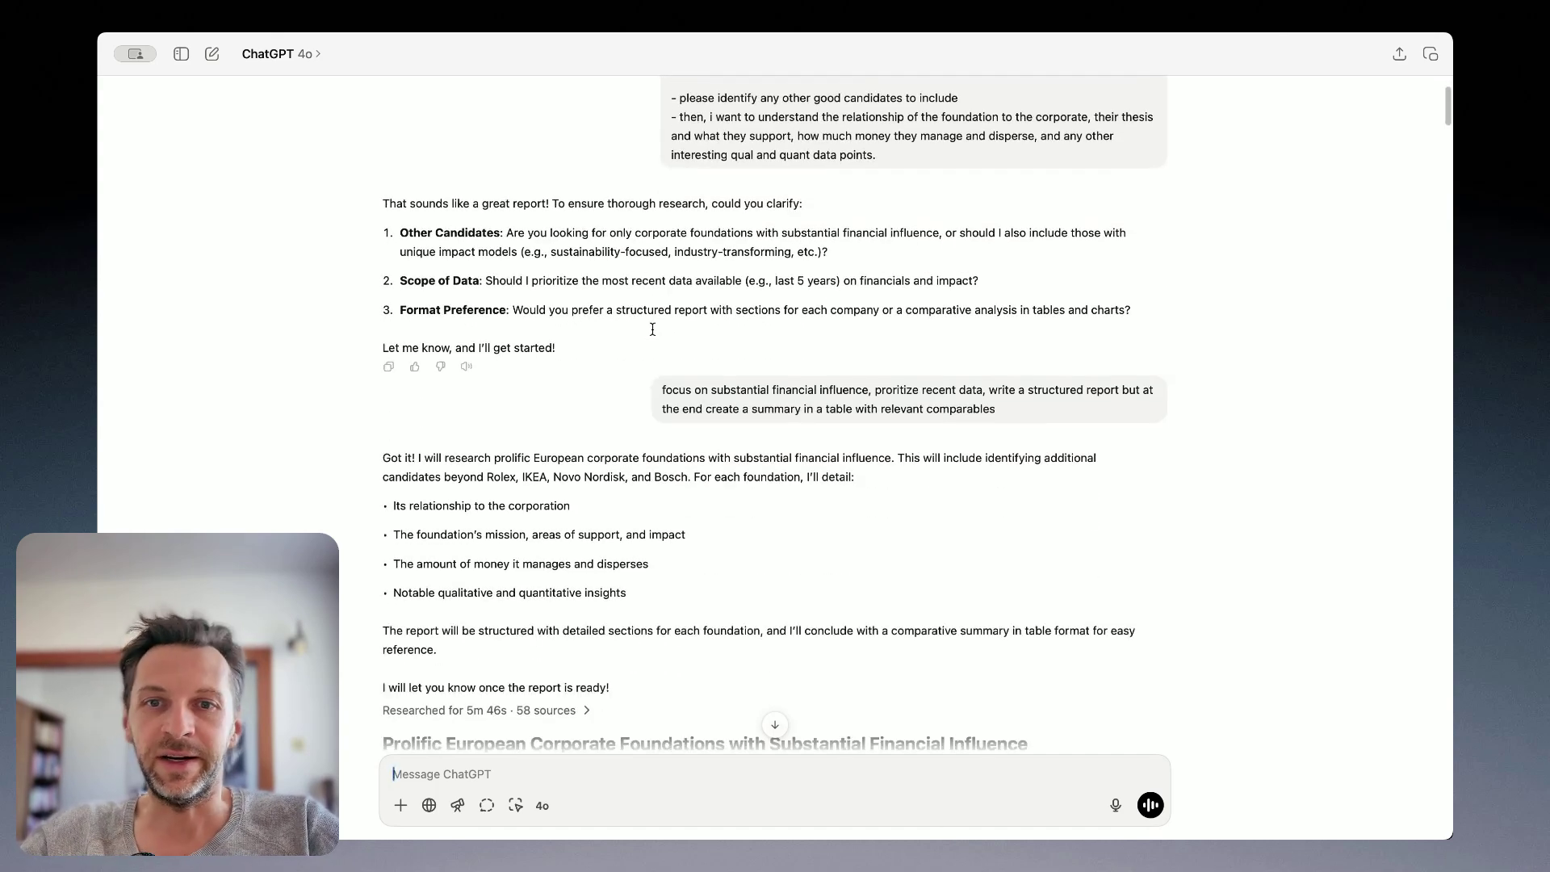
{"action": "scroll", "coordinate": [653, 328], "scroll_direction": "down", "scroll_amount": 1}
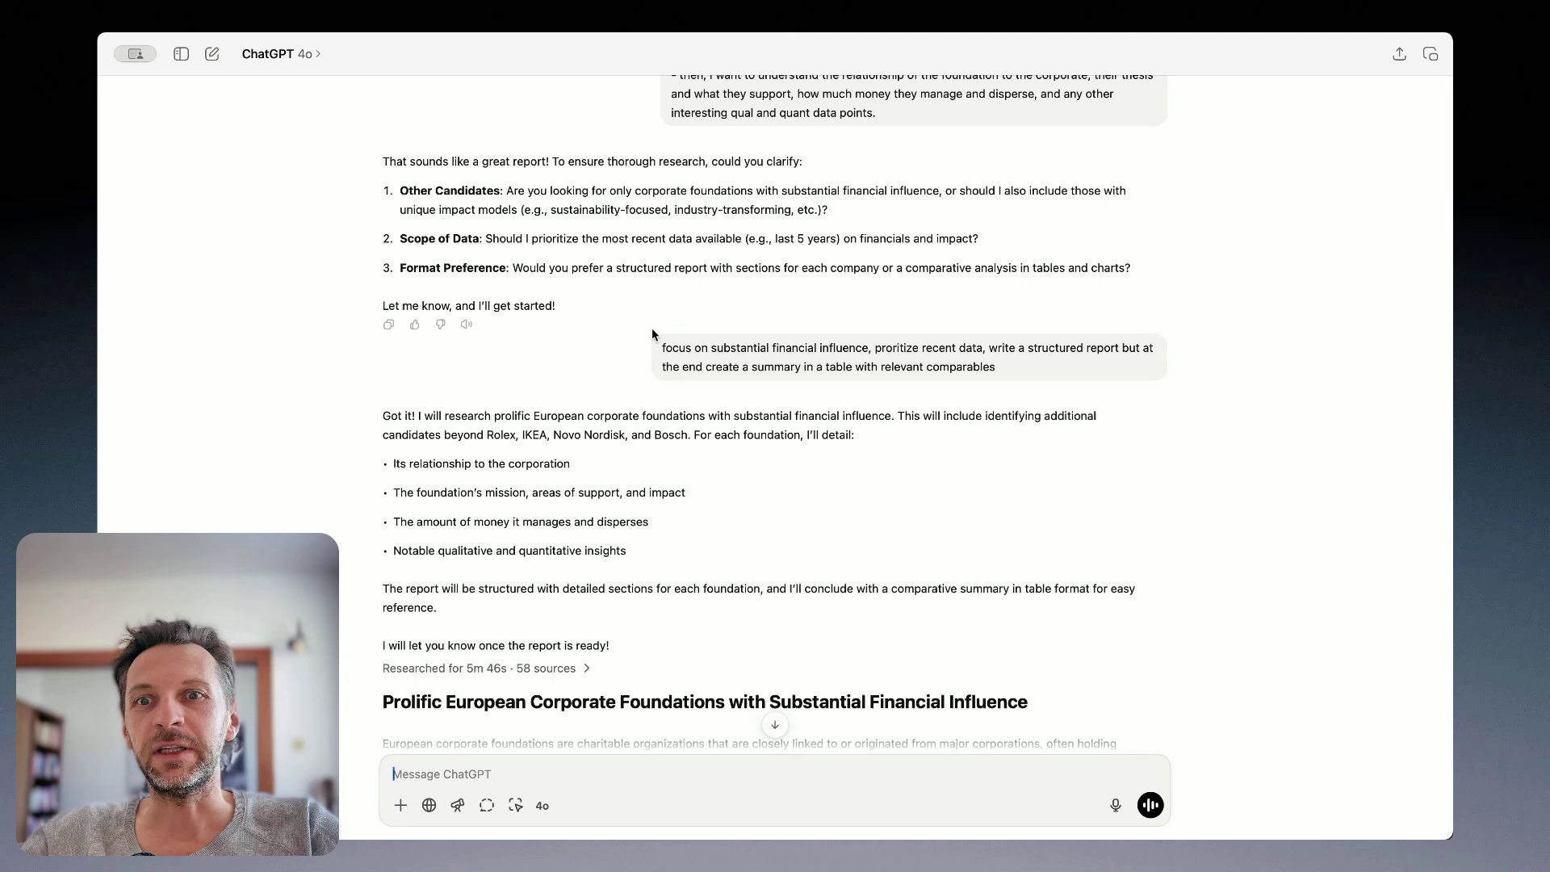